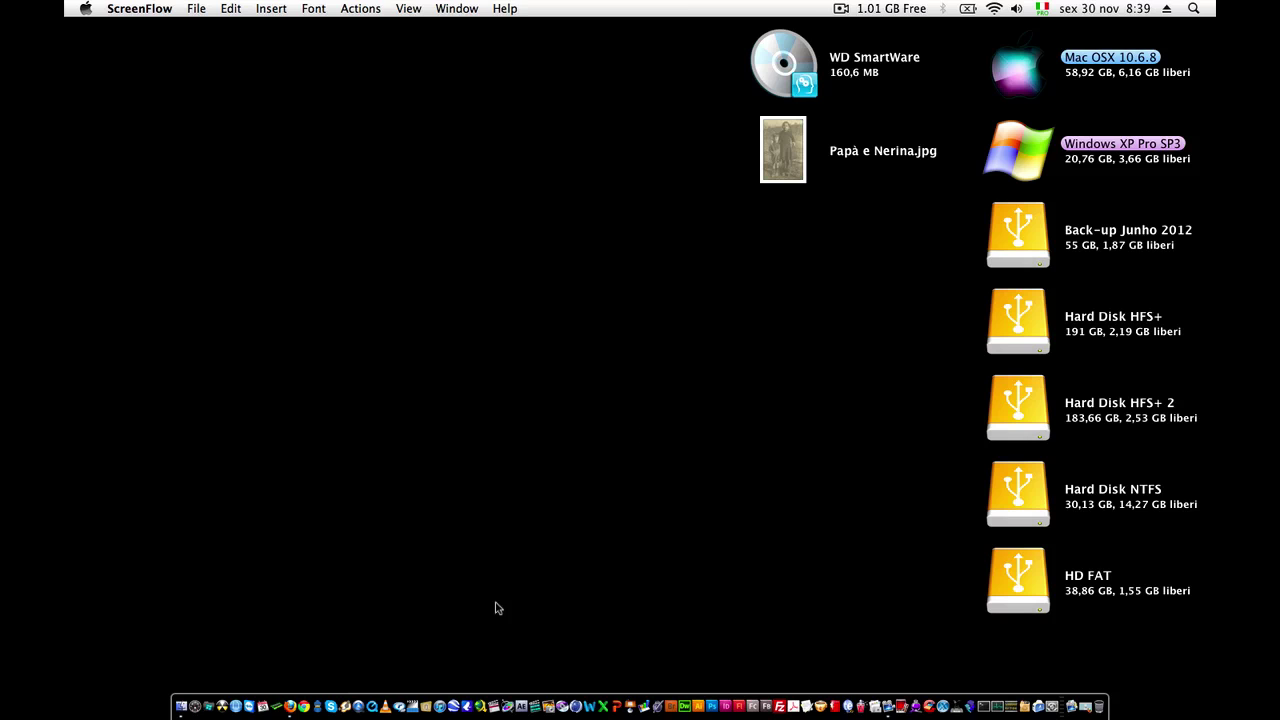
Step: Download JoofaPhotoshopPlugins_10_5.dmg, the Mac OS 10.5 FFT/IFFT/Detail measure plugins, in Firefox
left_click(288, 707)
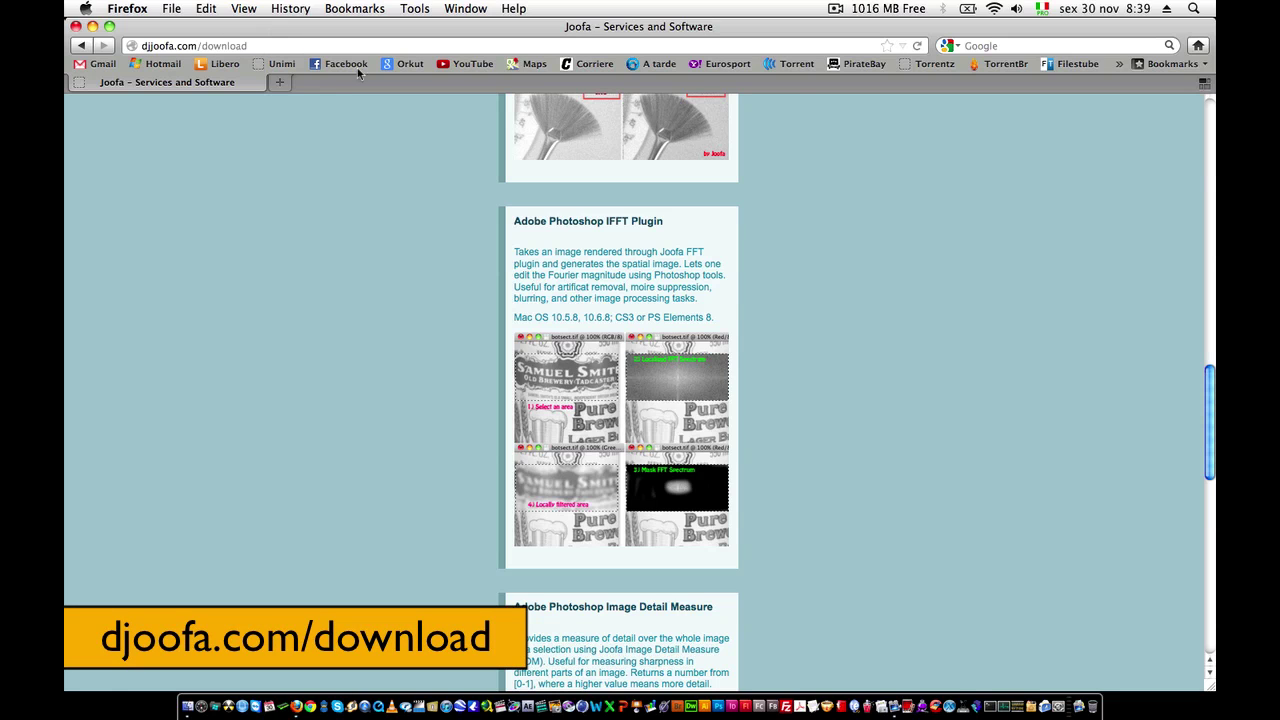
scroll(557, 365, "down", 5)
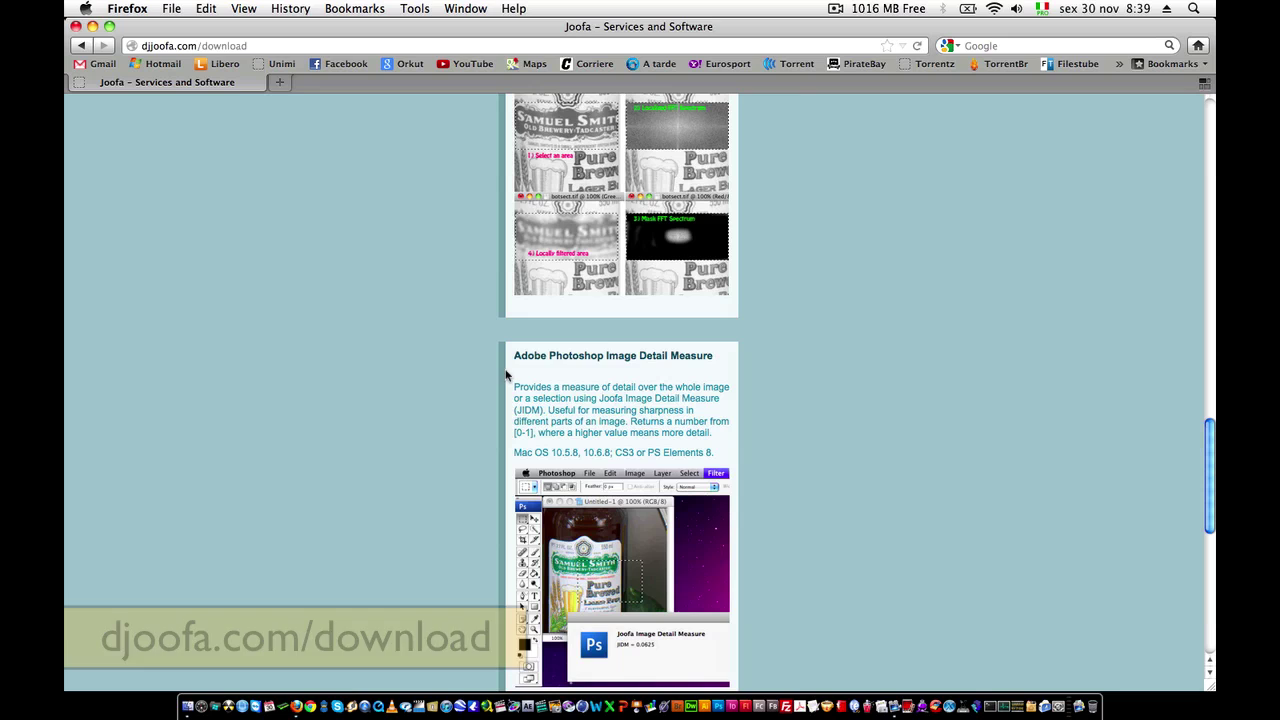
scroll(672, 403, "down", 1)
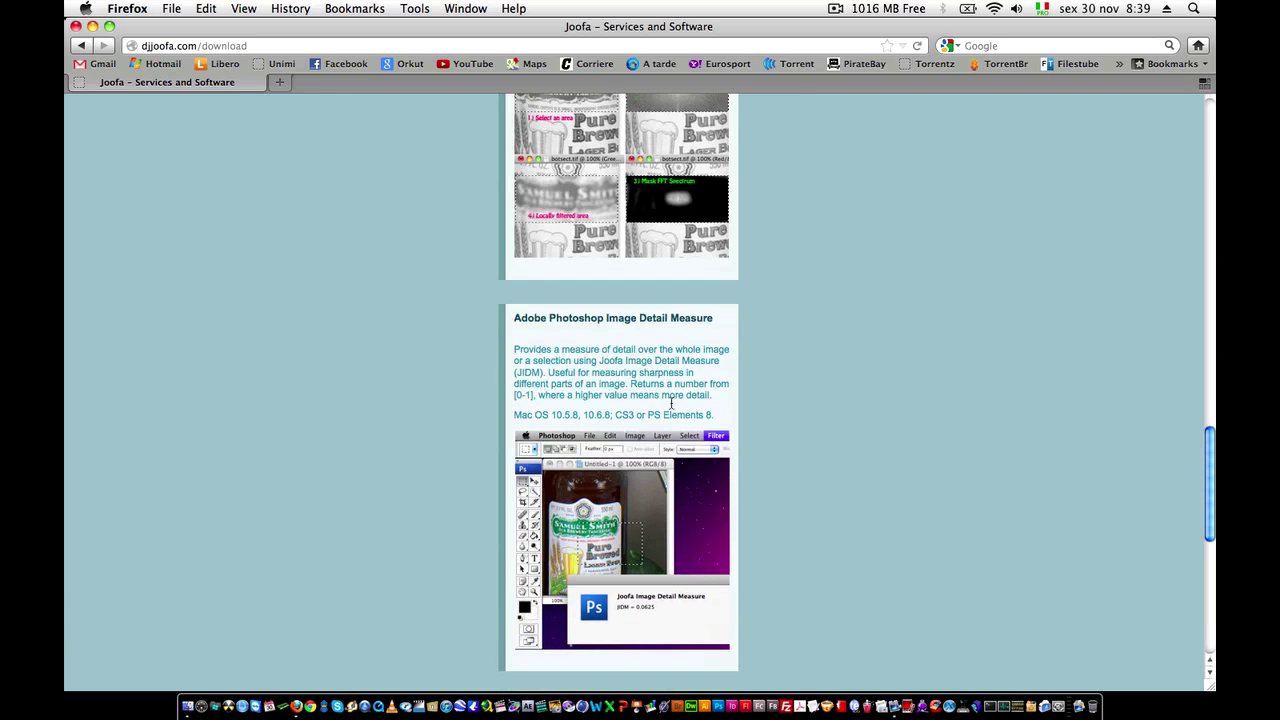
scroll(672, 403, "up", 8)
scroll(672, 403, "up", 7)
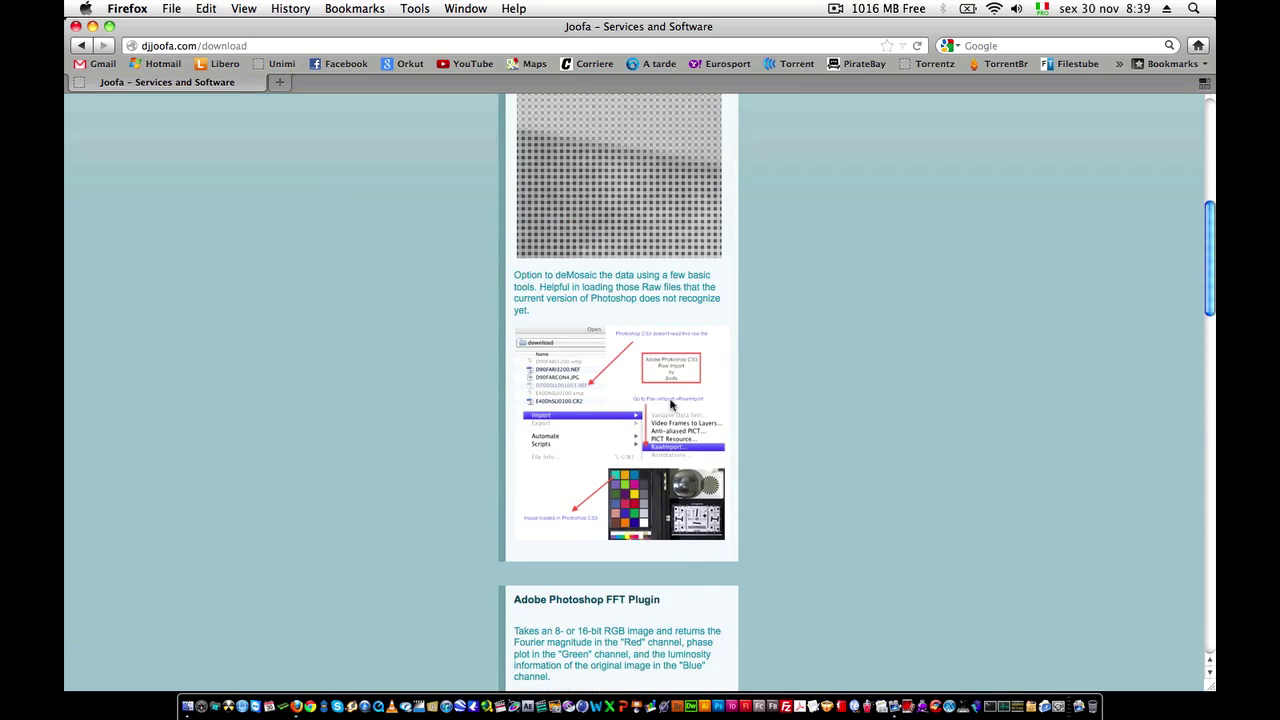
scroll(634, 405, "up", 1)
scroll(628, 385, "up", 7)
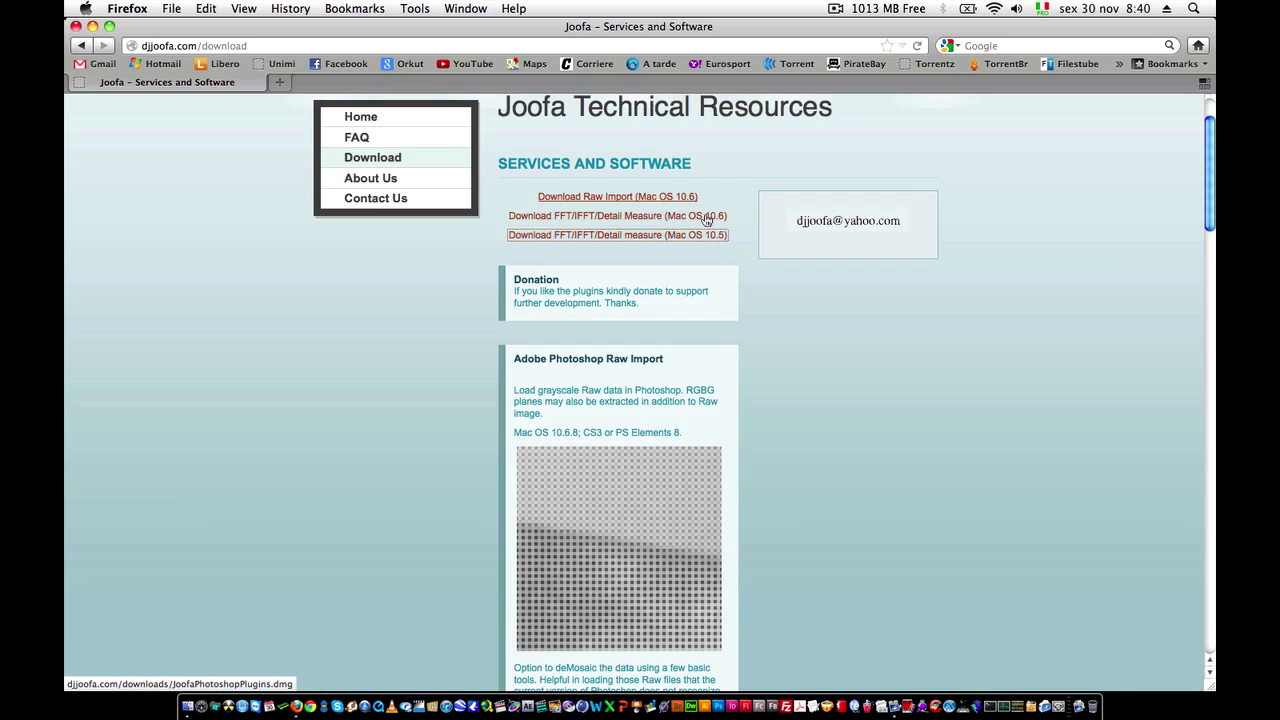
left_click(604, 238)
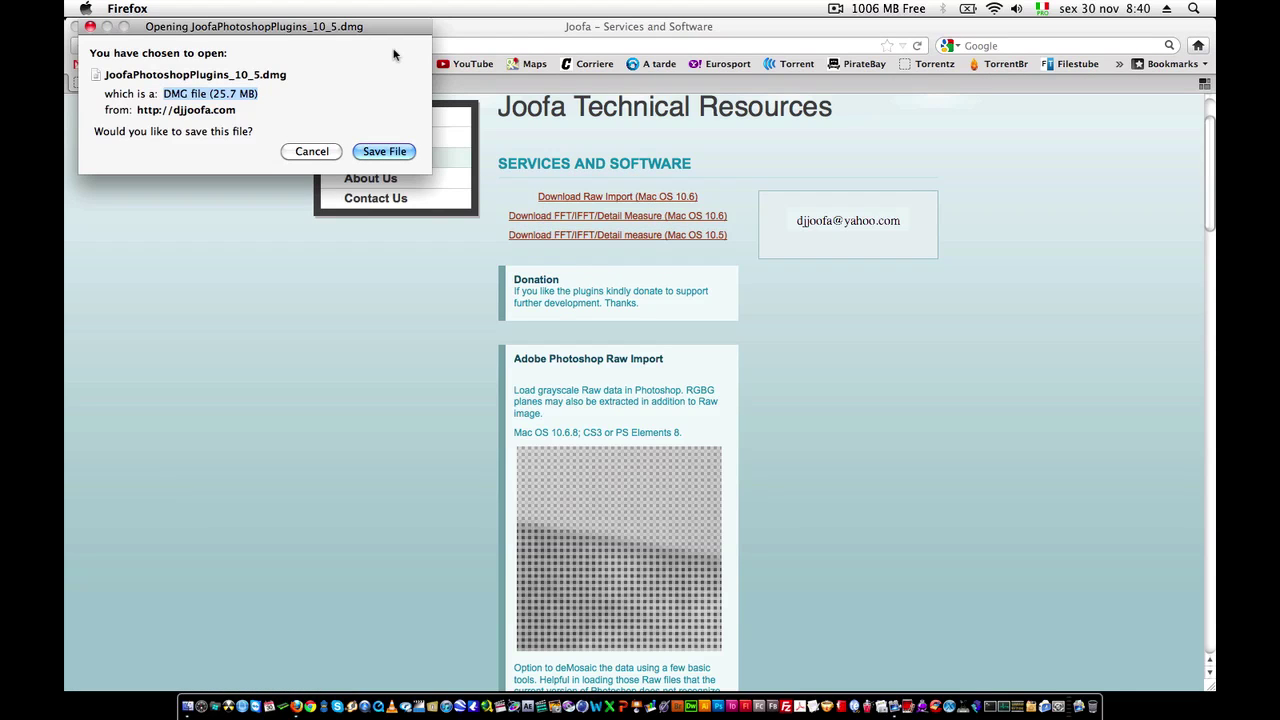
left_click(395, 150)
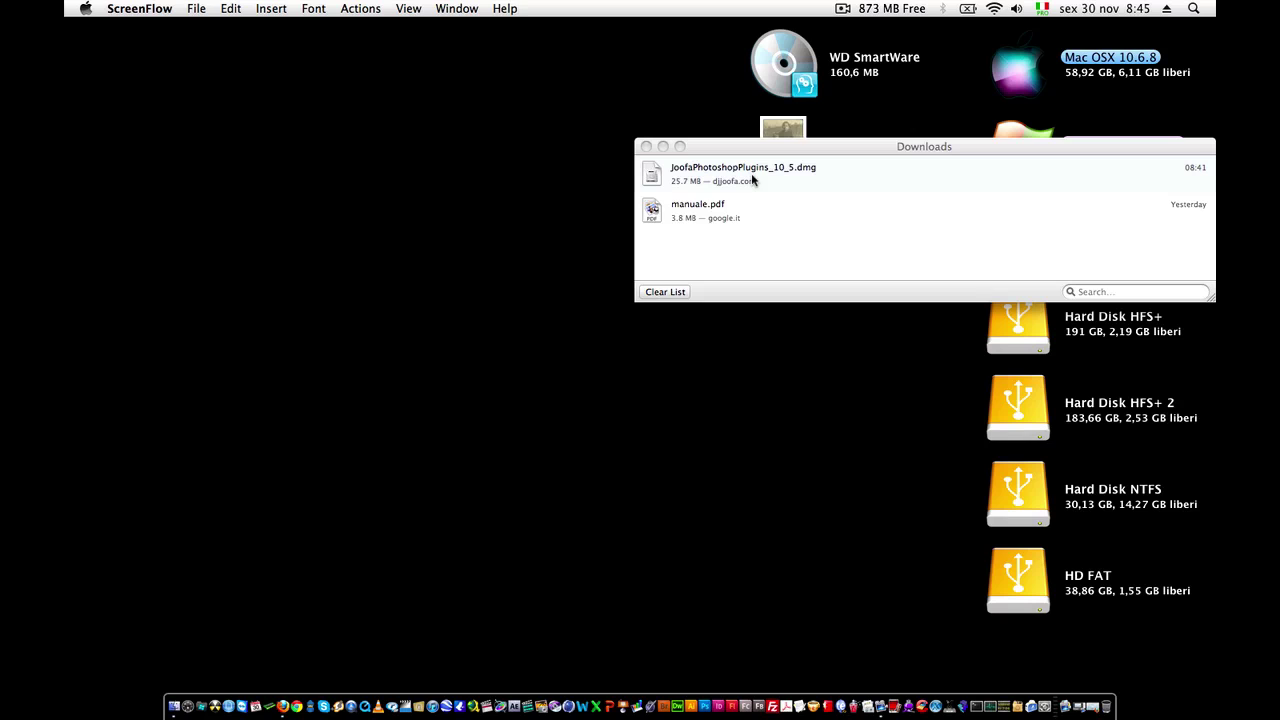
Step: Mount the downloaded JoofaPhotoshopPlugins disk image from the Downloads folder
left_click(173, 706)
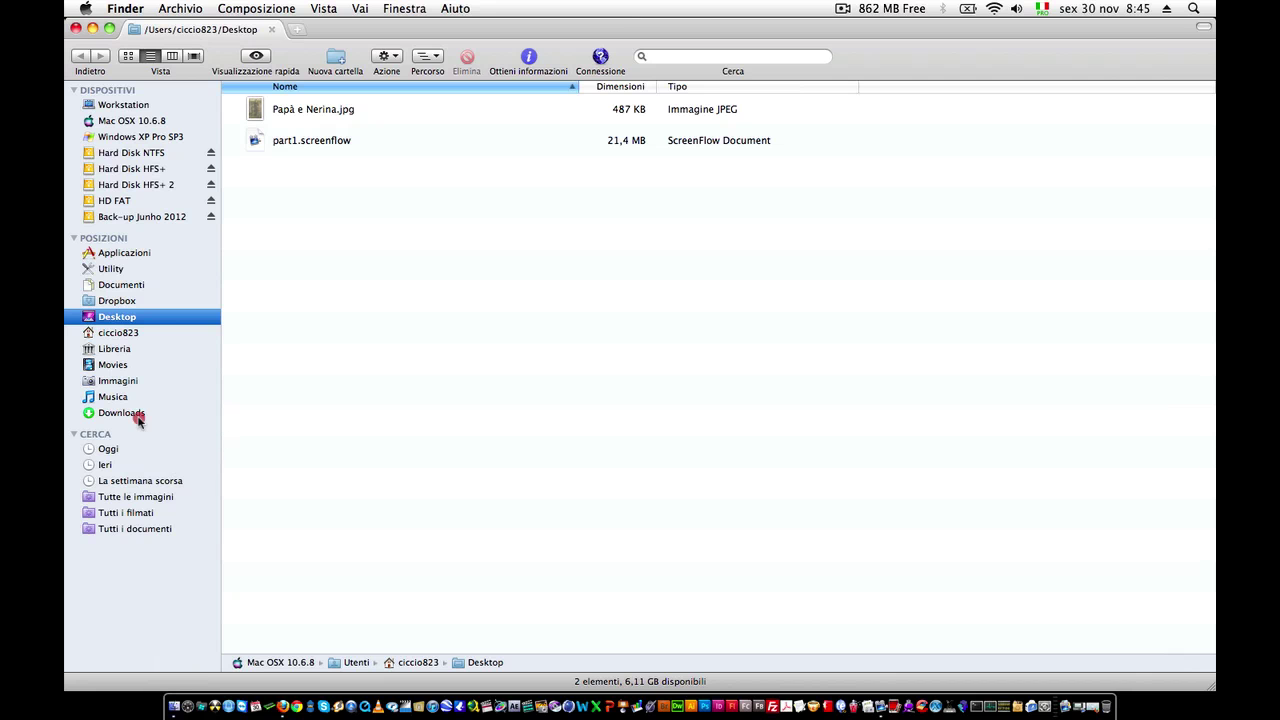
left_click(138, 418)
left_click(346, 119)
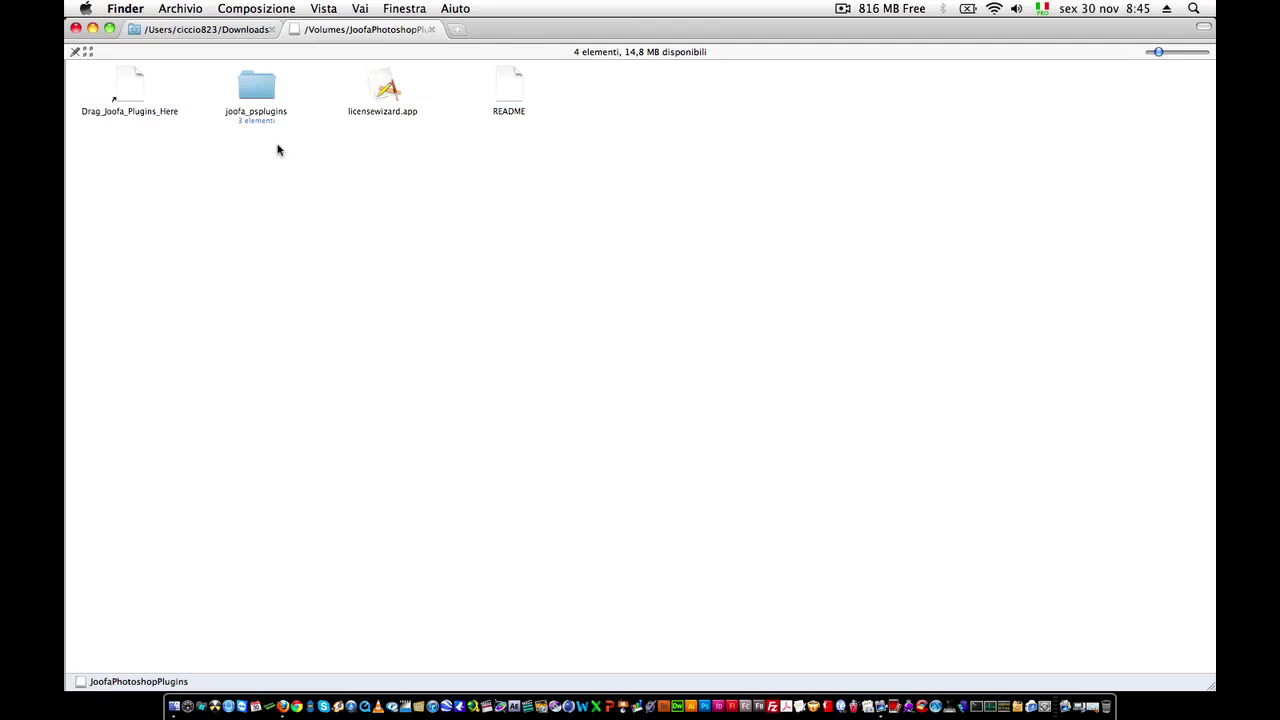
Step: Inspect joofa_psplugins, licensewizard.app and README on the volume, then close its window
left_click(255, 90)
double_click(255, 90)
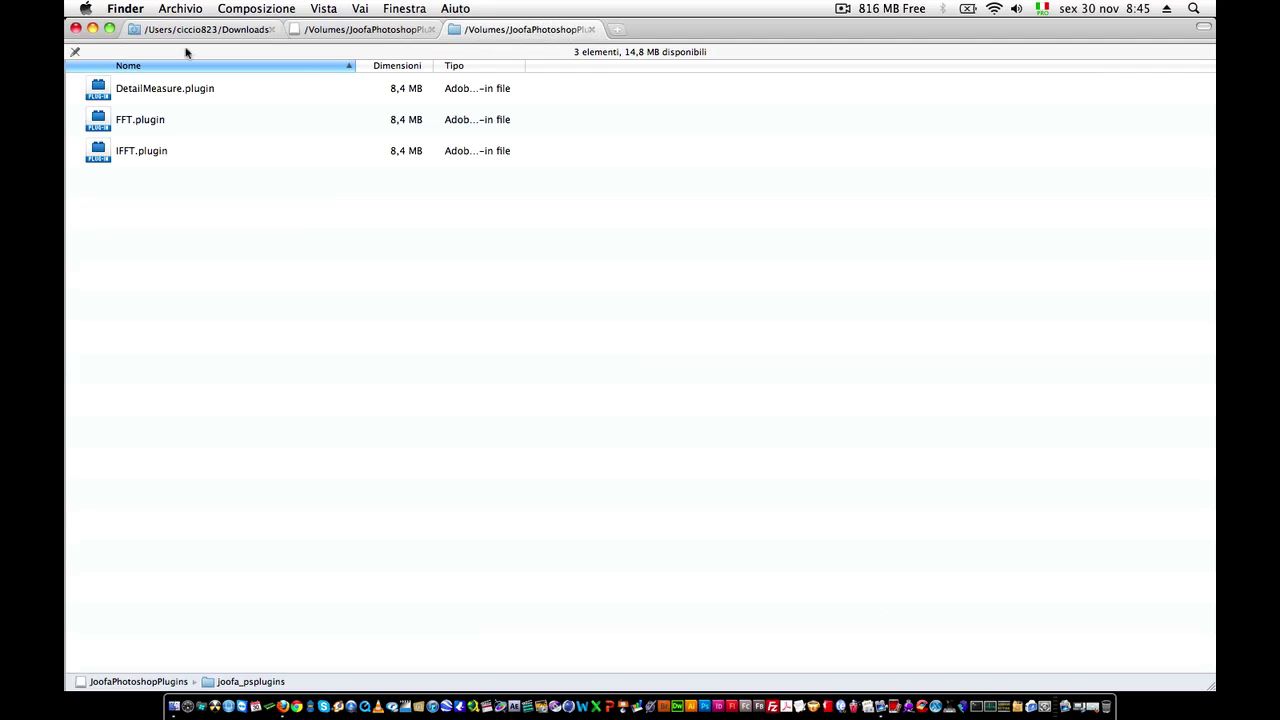
left_click(378, 31)
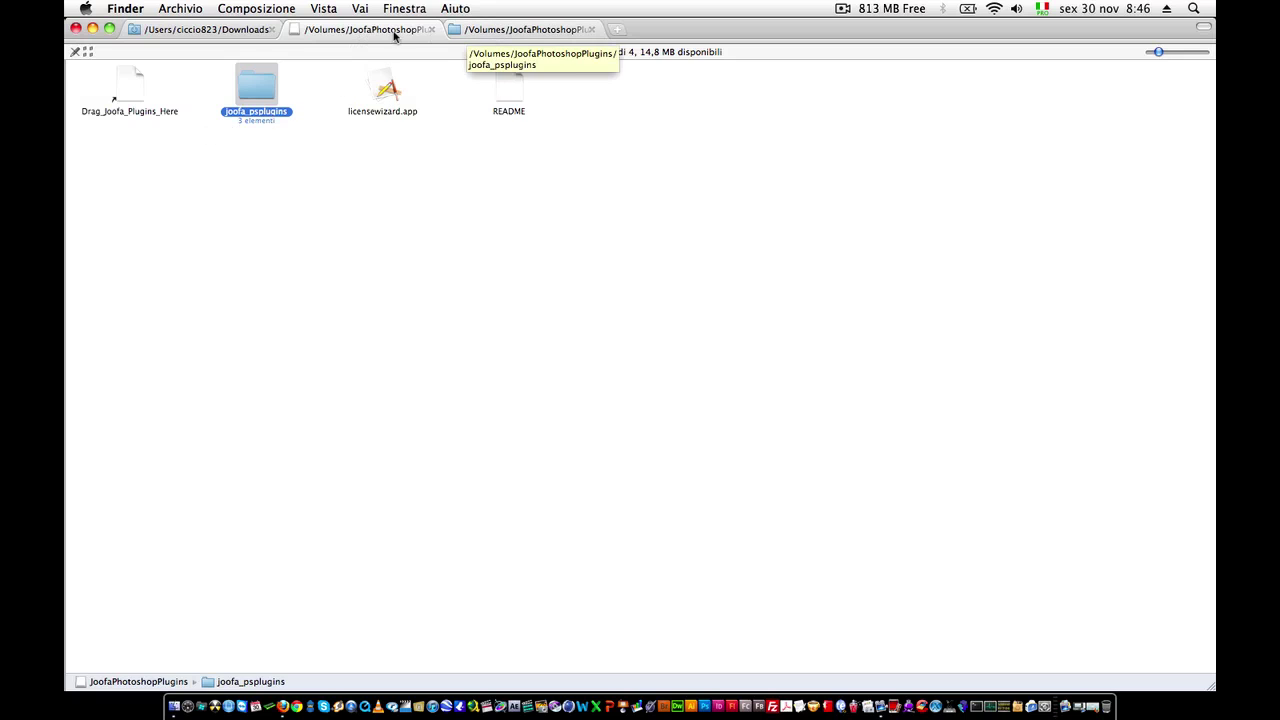
left_click_drag(317, 131, 543, 74)
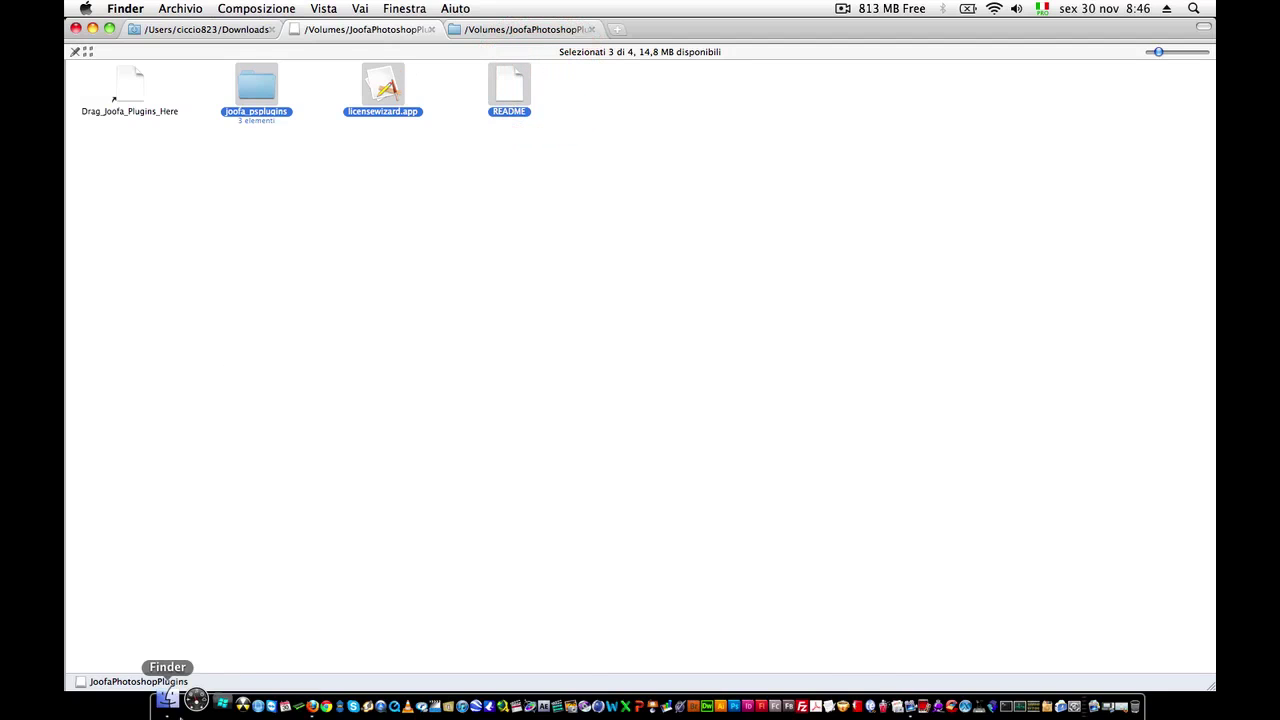
left_click(509, 30)
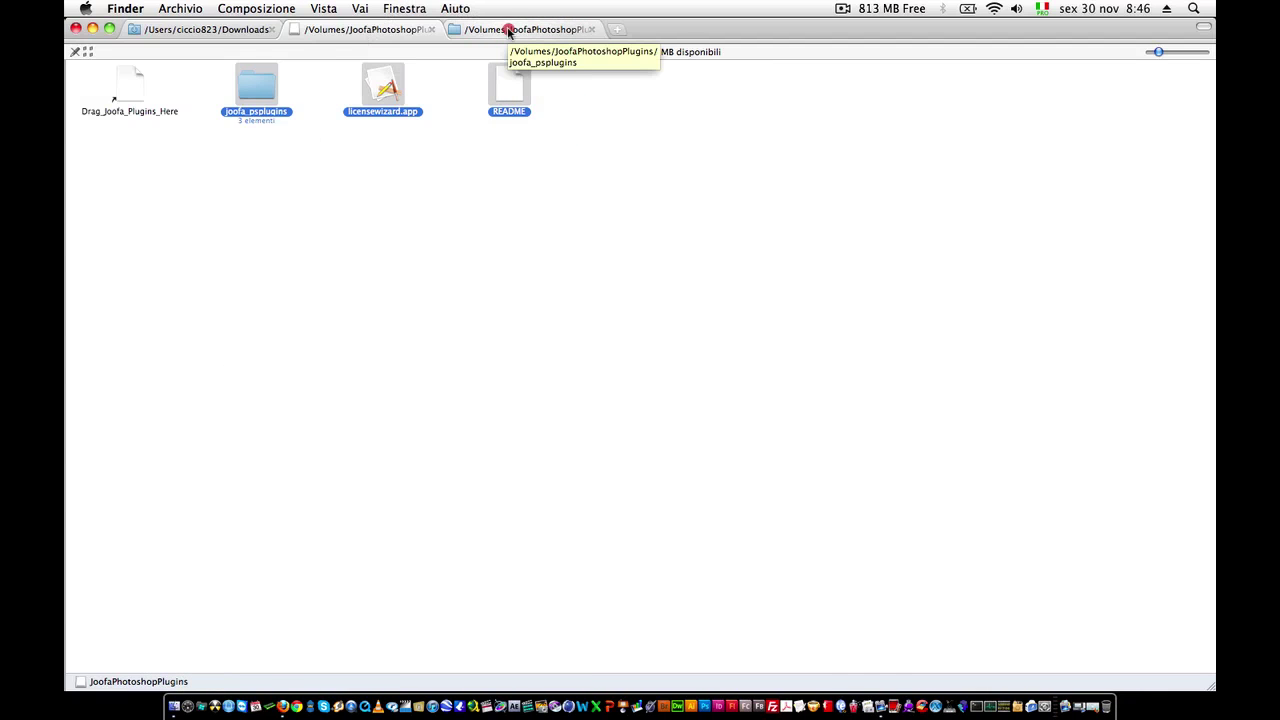
left_click(75, 28)
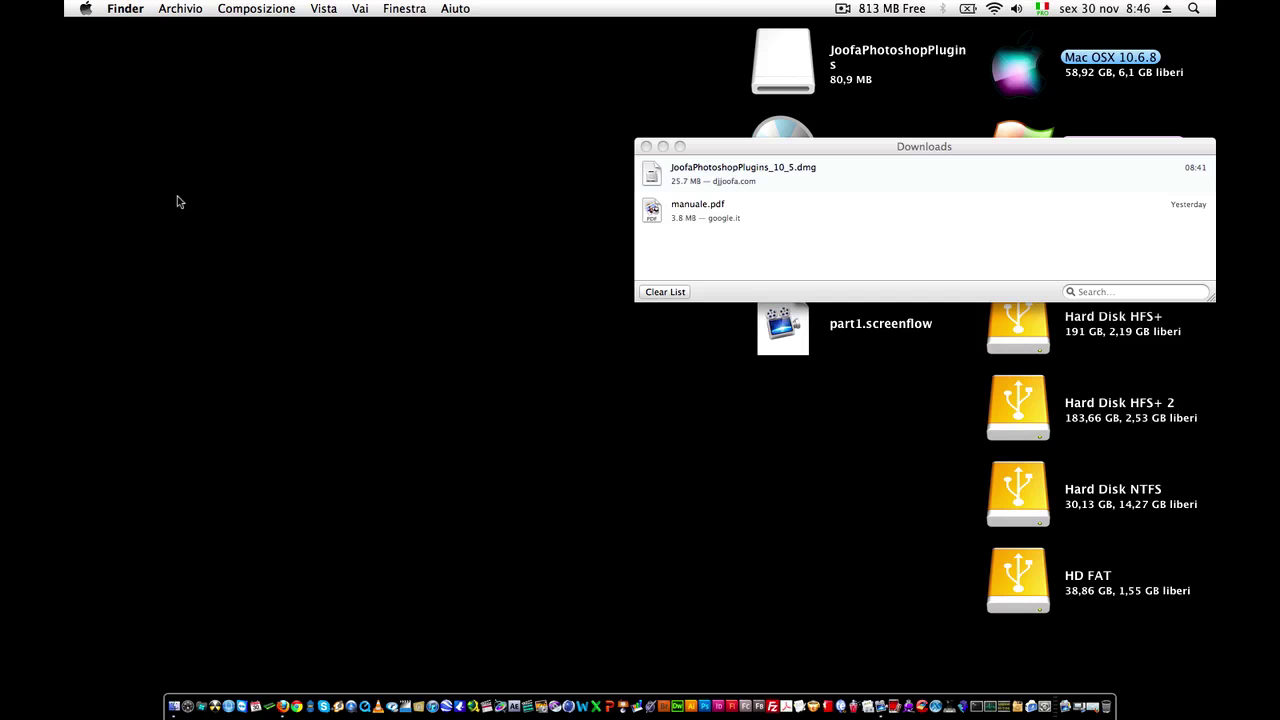
Step: Go to Applicazioni > Adobe Photoshop CS5.1 > Plug-ins > Filters and expand joofa_psplugins
left_click(174, 706)
left_click(132, 268)
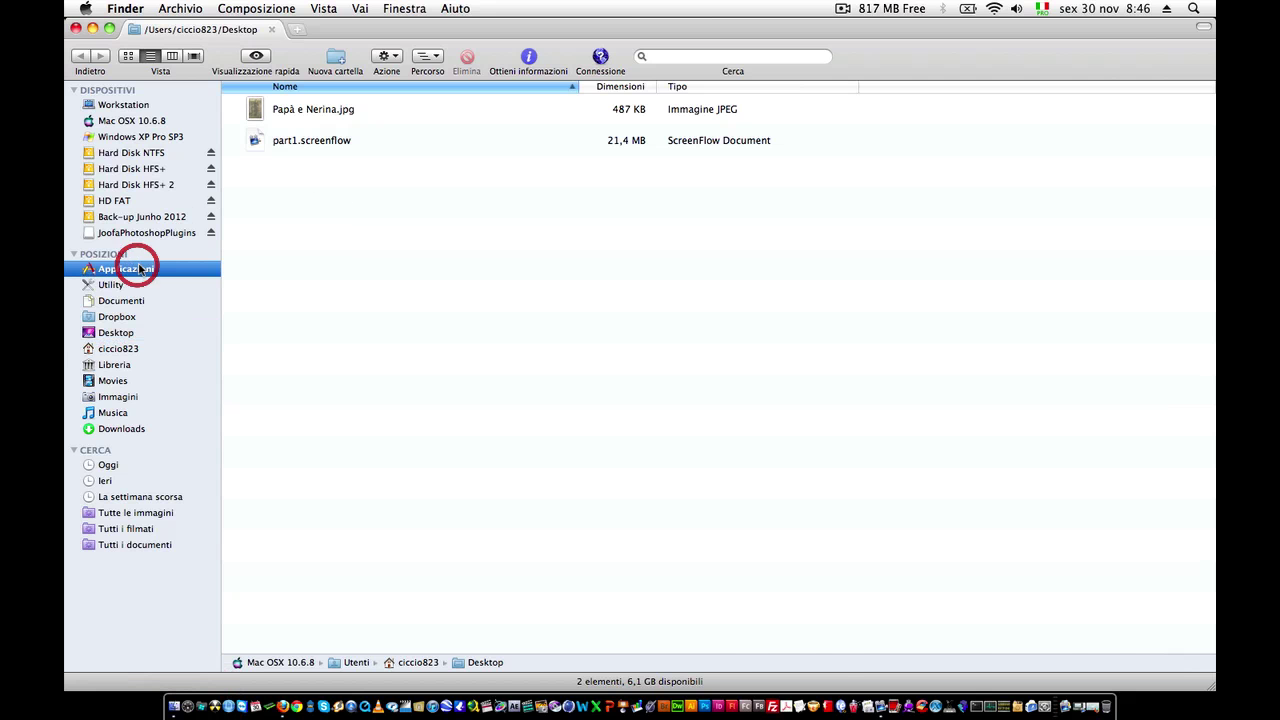
double_click(790, 255)
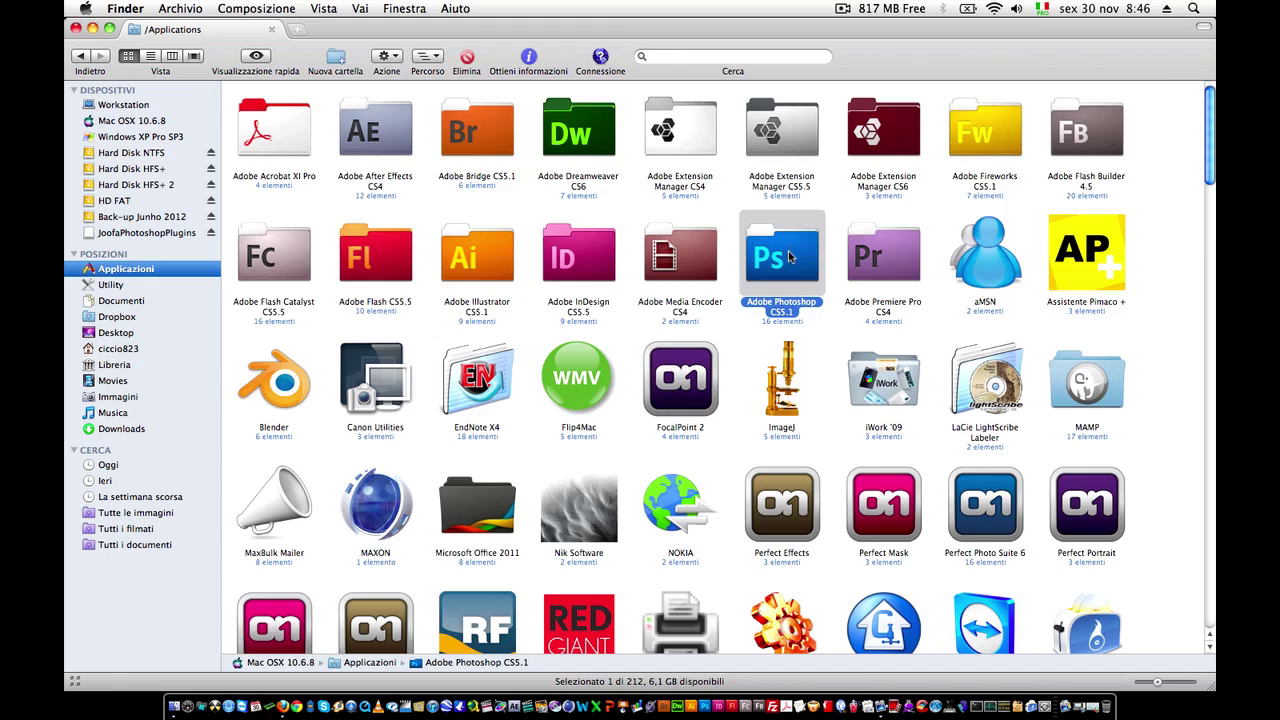
double_click(293, 297)
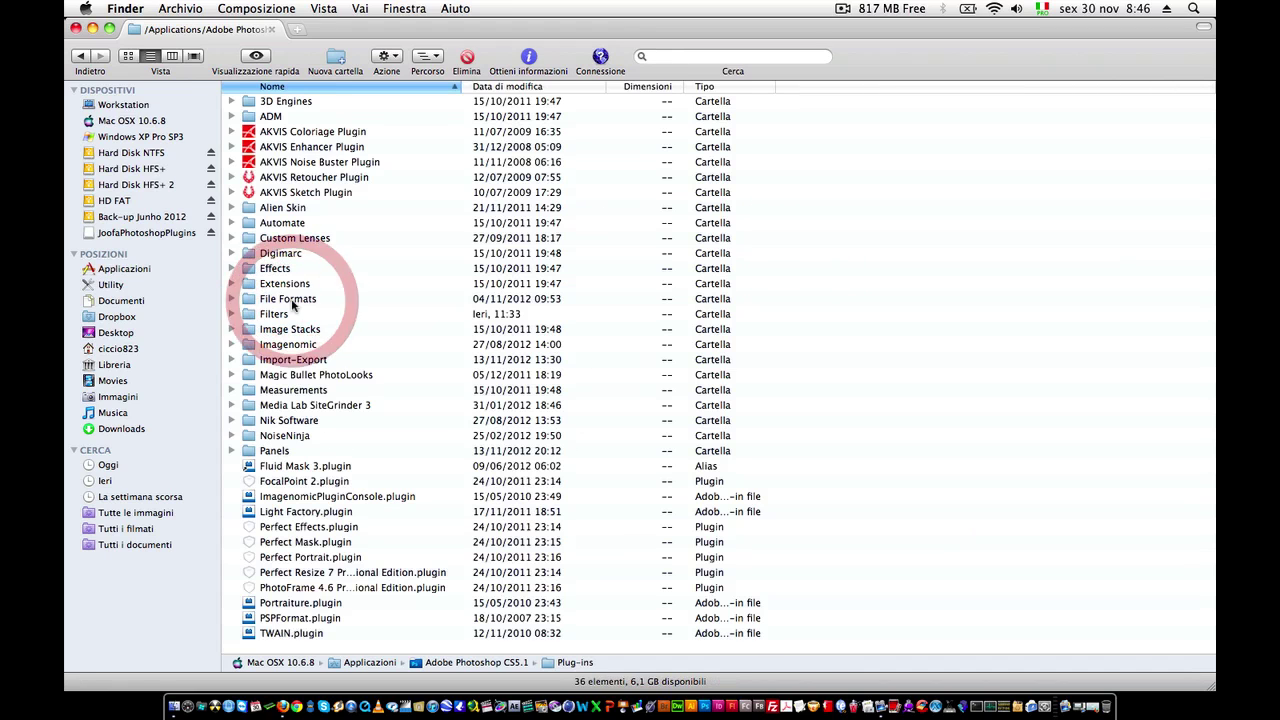
double_click(277, 316)
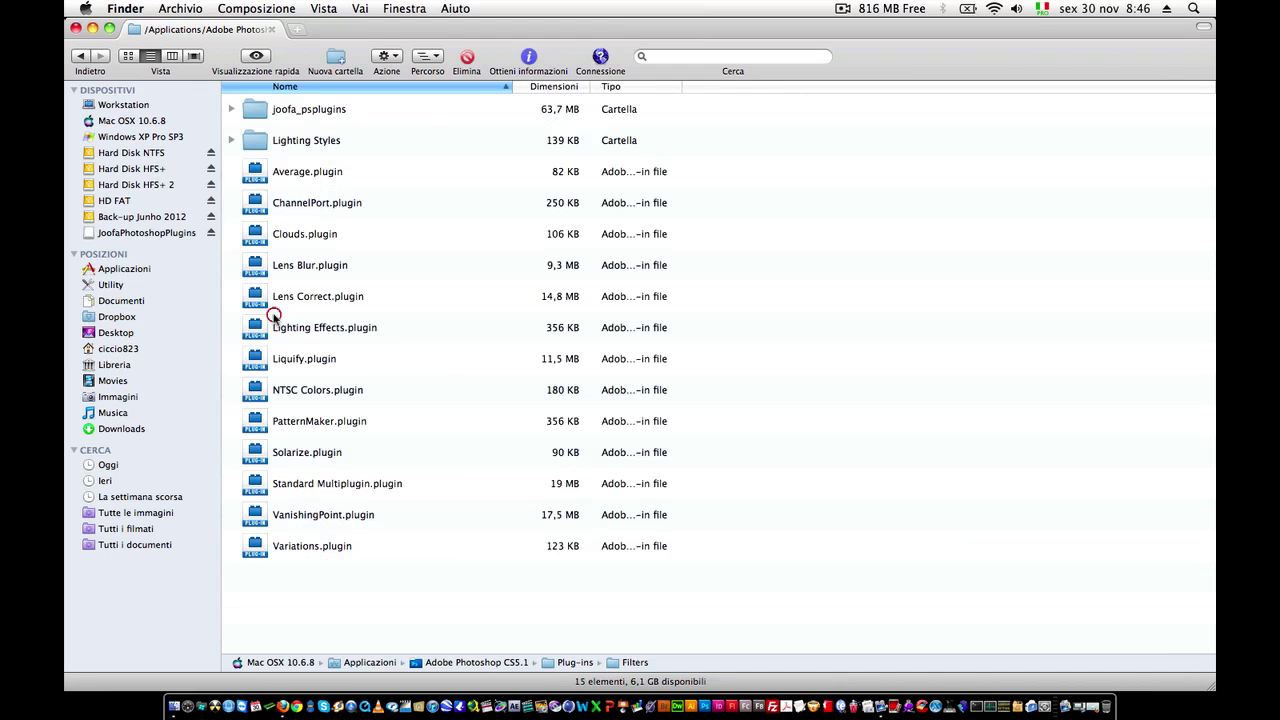
left_click(298, 118)
left_click(231, 109)
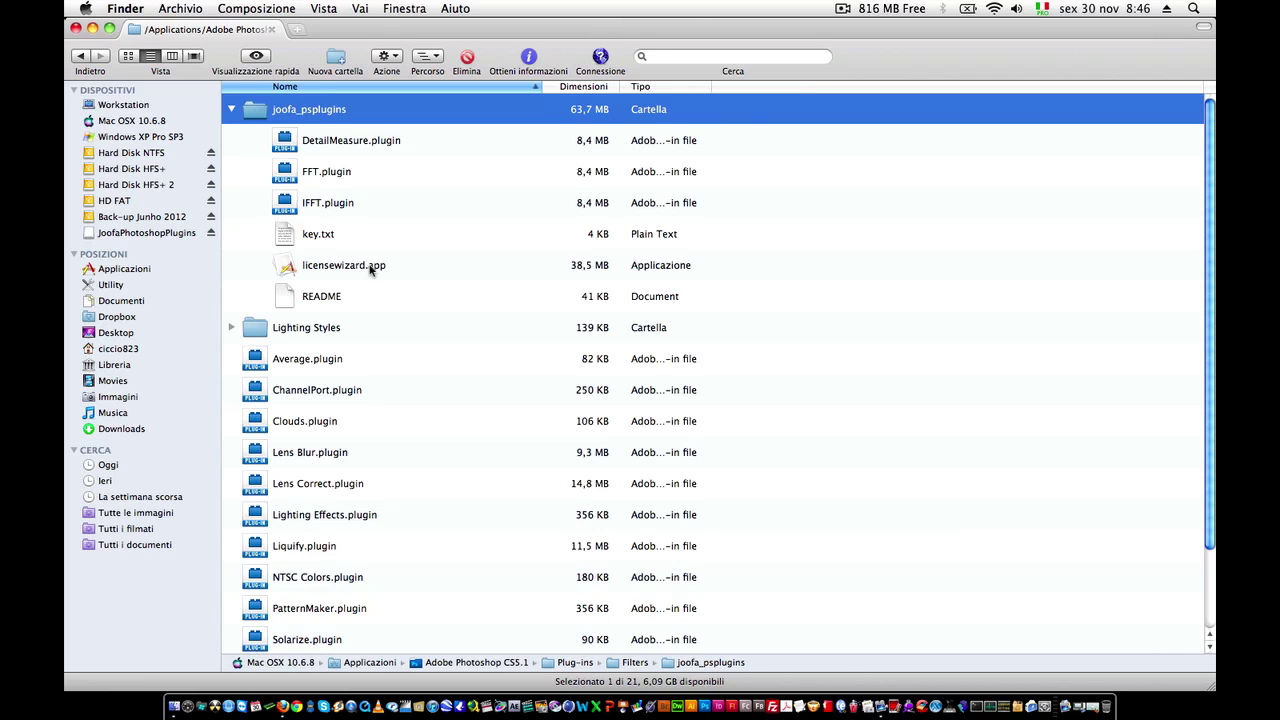
Step: Launch the Joofa License Wizard and preview the free evaluation license form
double_click(370, 268)
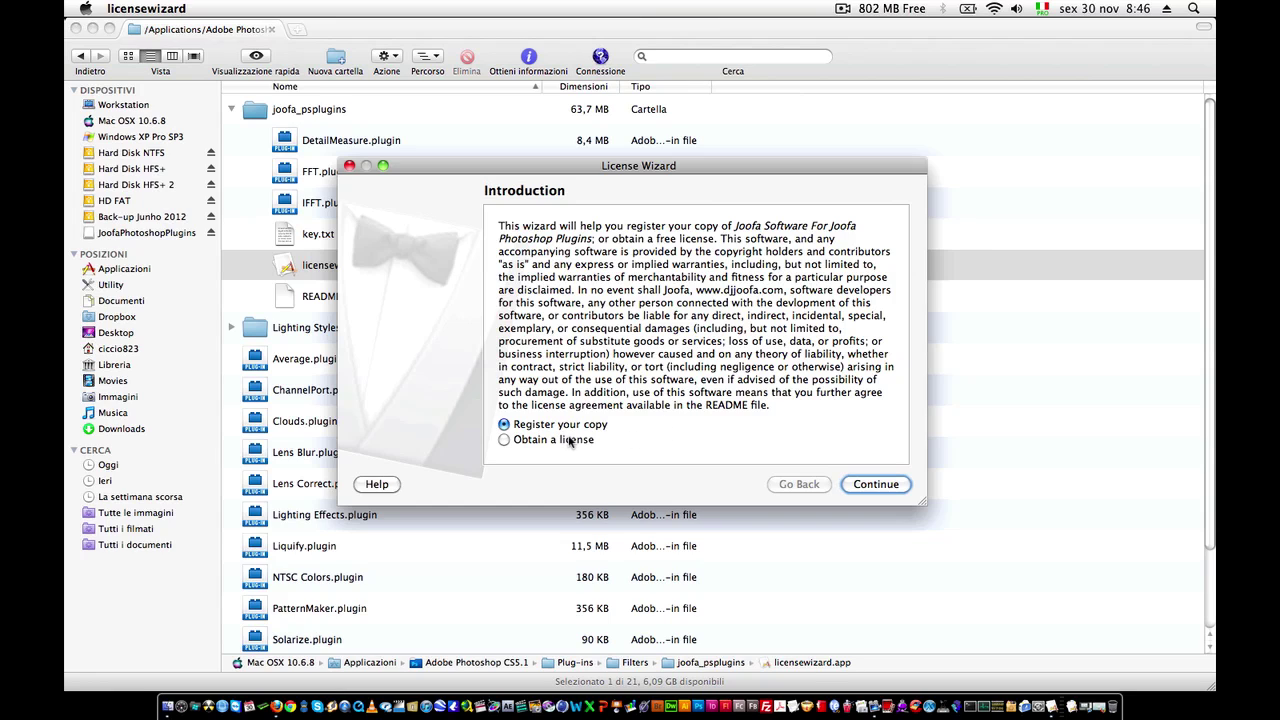
left_click(562, 441)
left_click(887, 486)
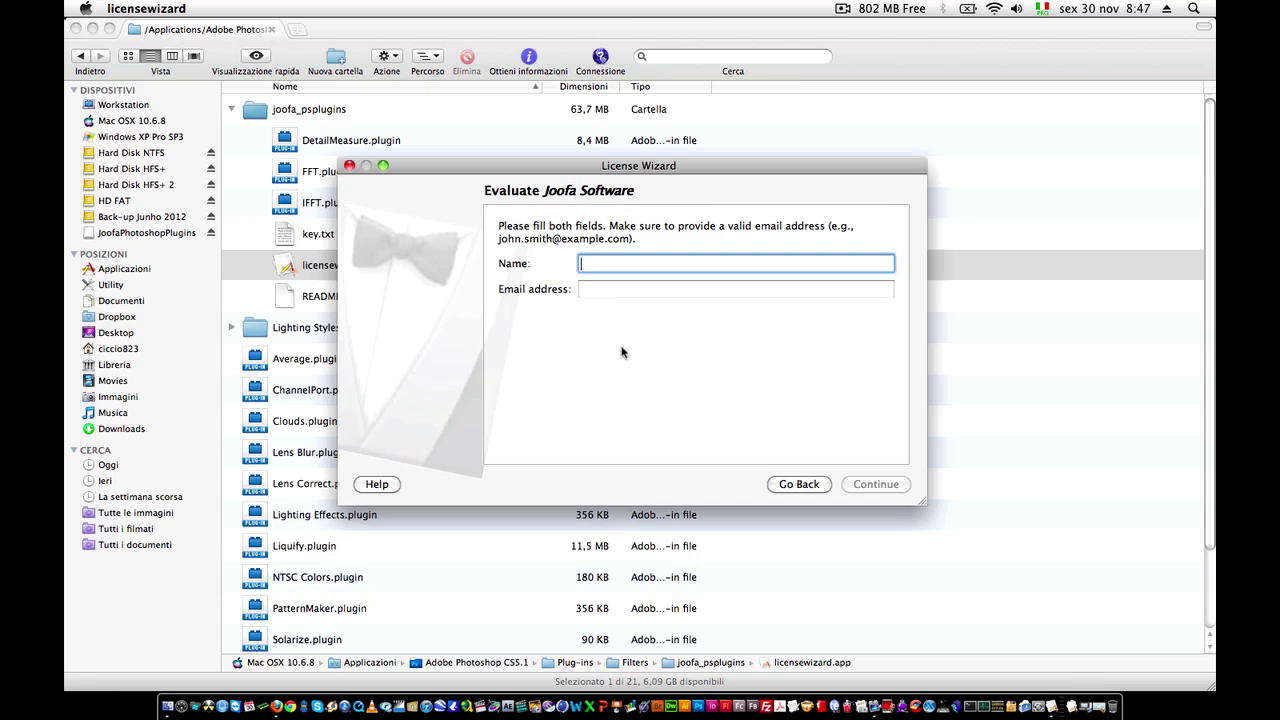
left_click(808, 484)
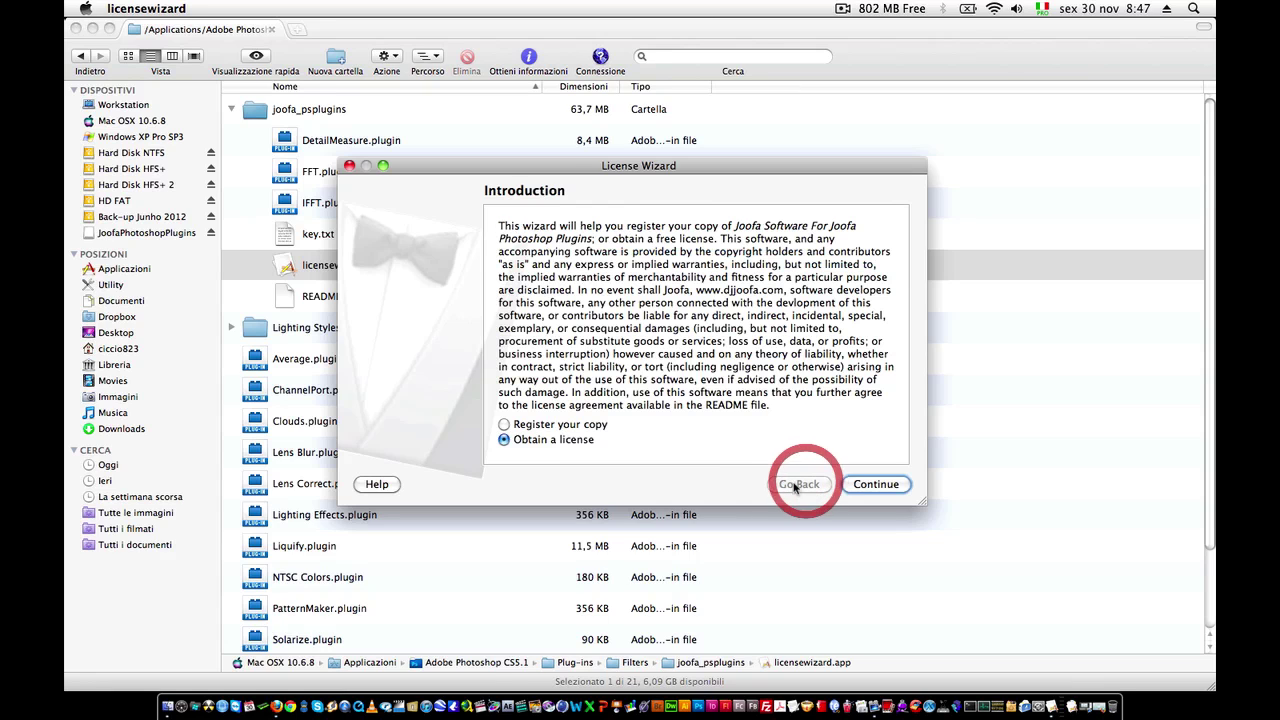
Step: Preview the key registration page, quit the wizard, and collapse the joofa_psplugins listing
left_click(540, 425)
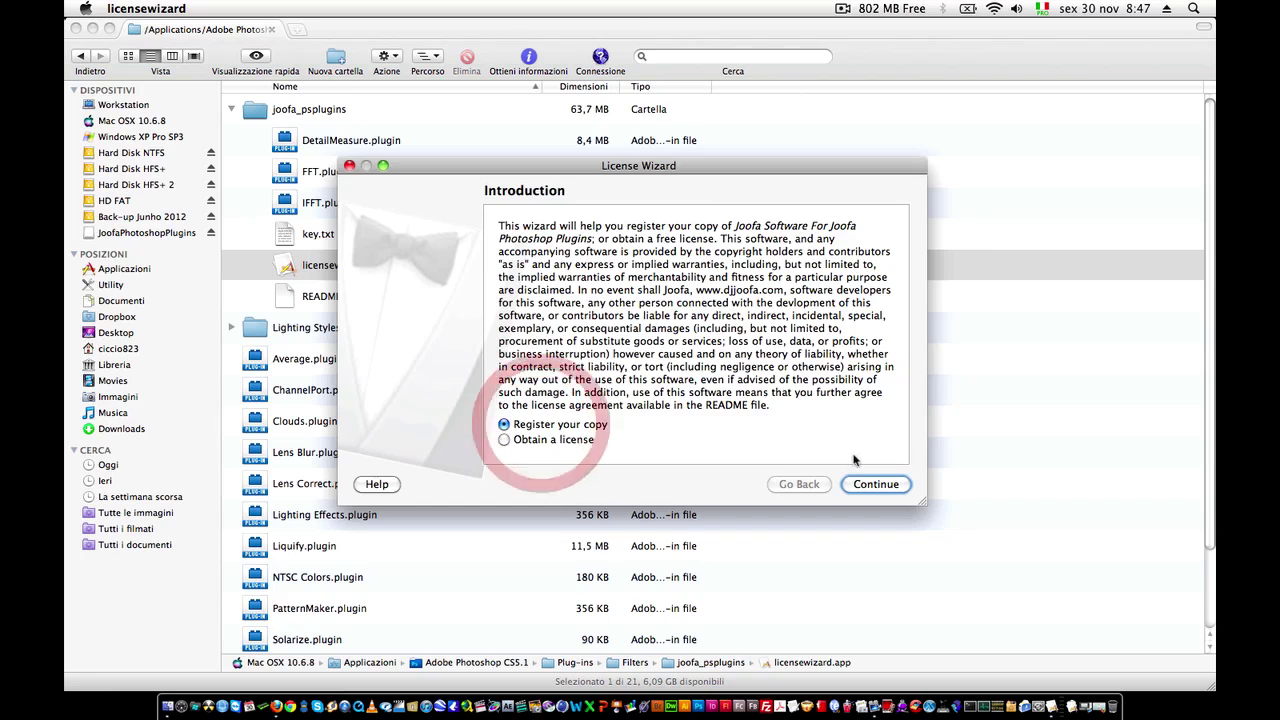
left_click(876, 484)
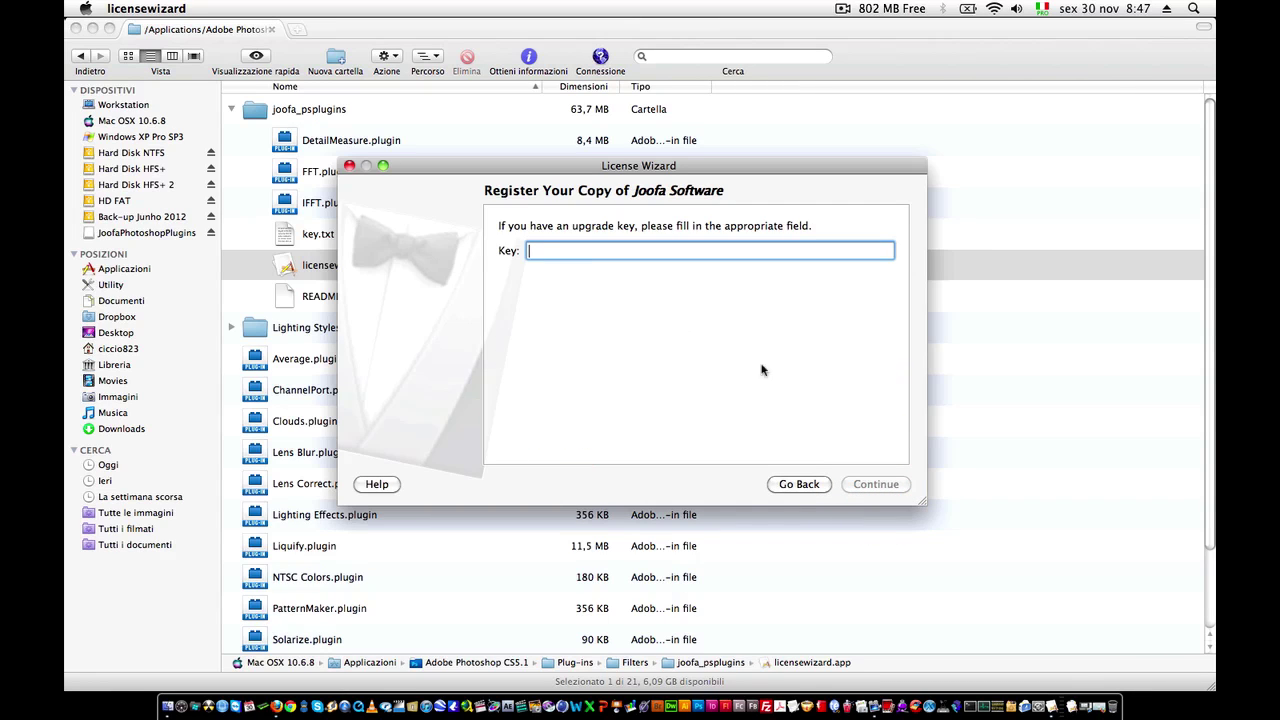
left_click(793, 486)
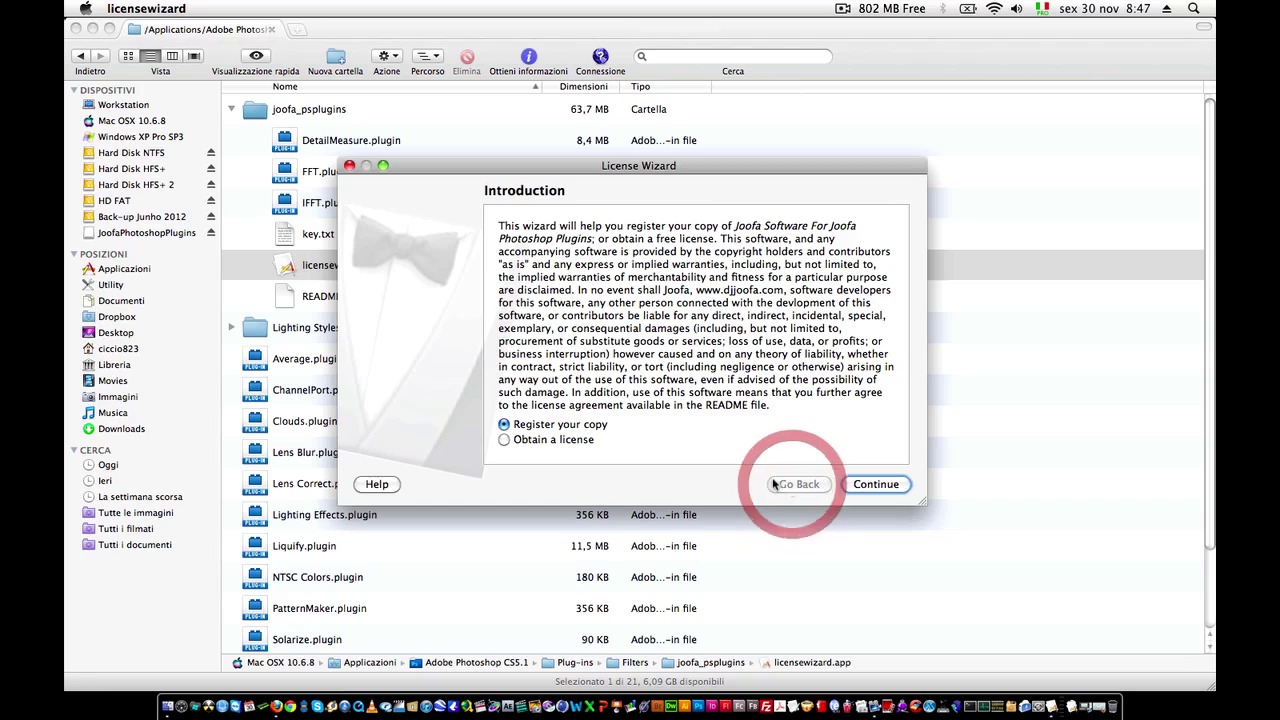
left_click(349, 166)
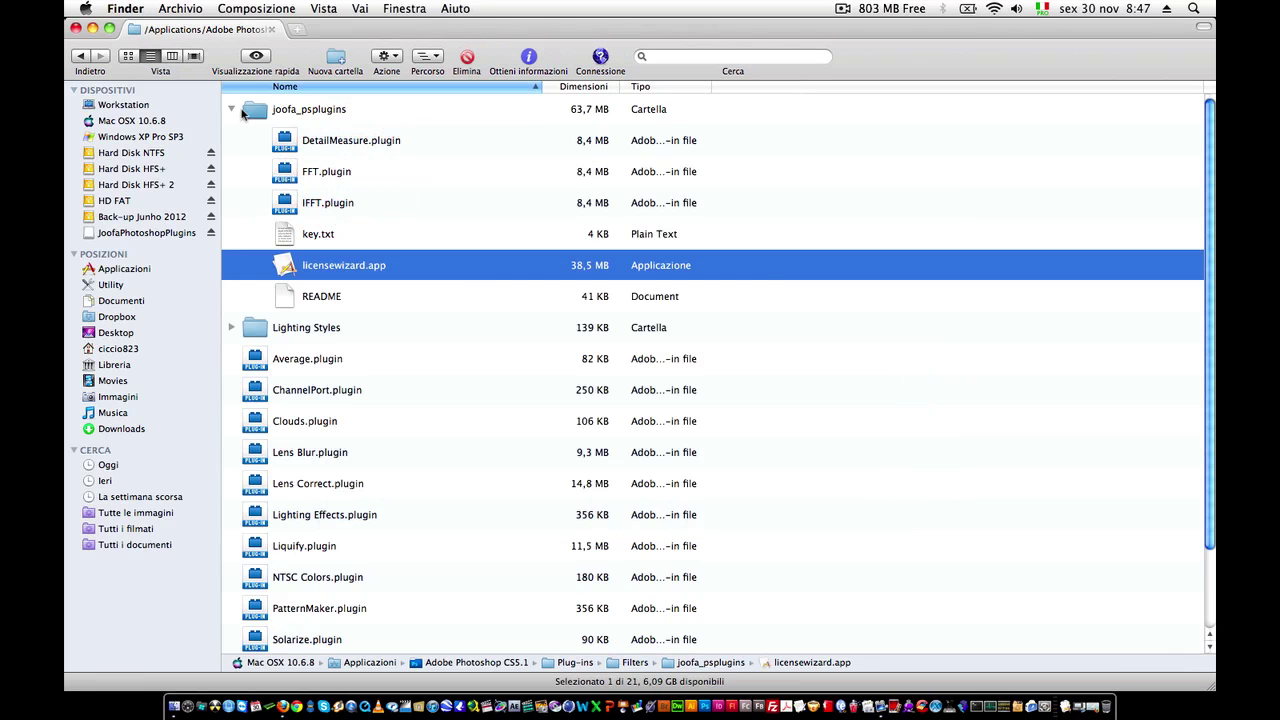
left_click(232, 109)
Step: Close the Filters window to reveal the desktop with Papà e Nerina.jpg
left_click(842, 9)
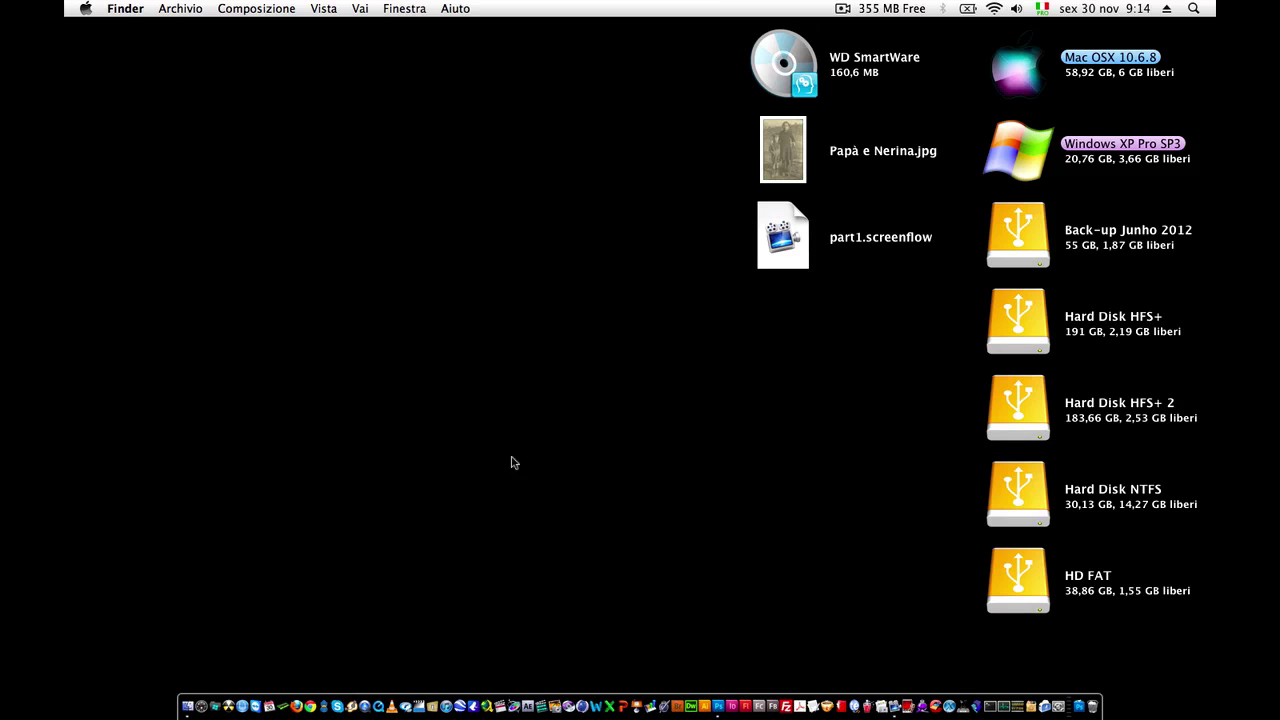
Step: Launch Photoshop and open Papà e Nerina.jpg from the Desktop via File > Open
left_click(694, 706)
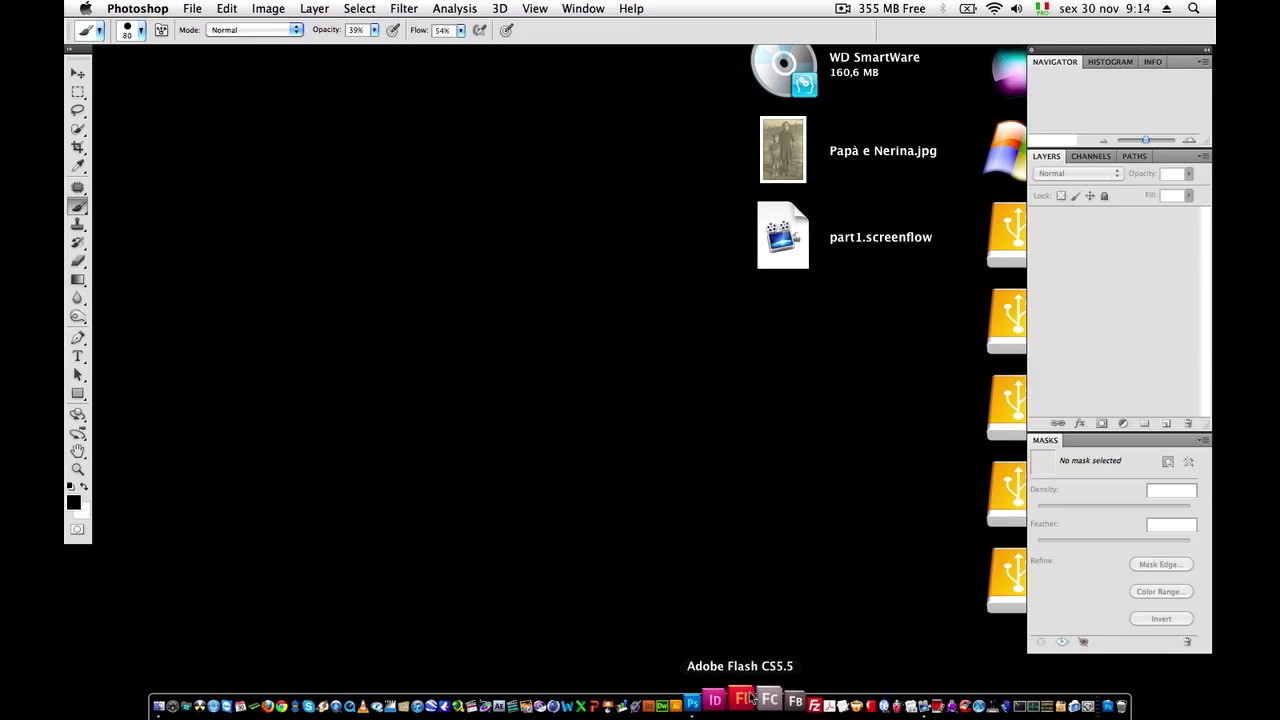
left_click(192, 8)
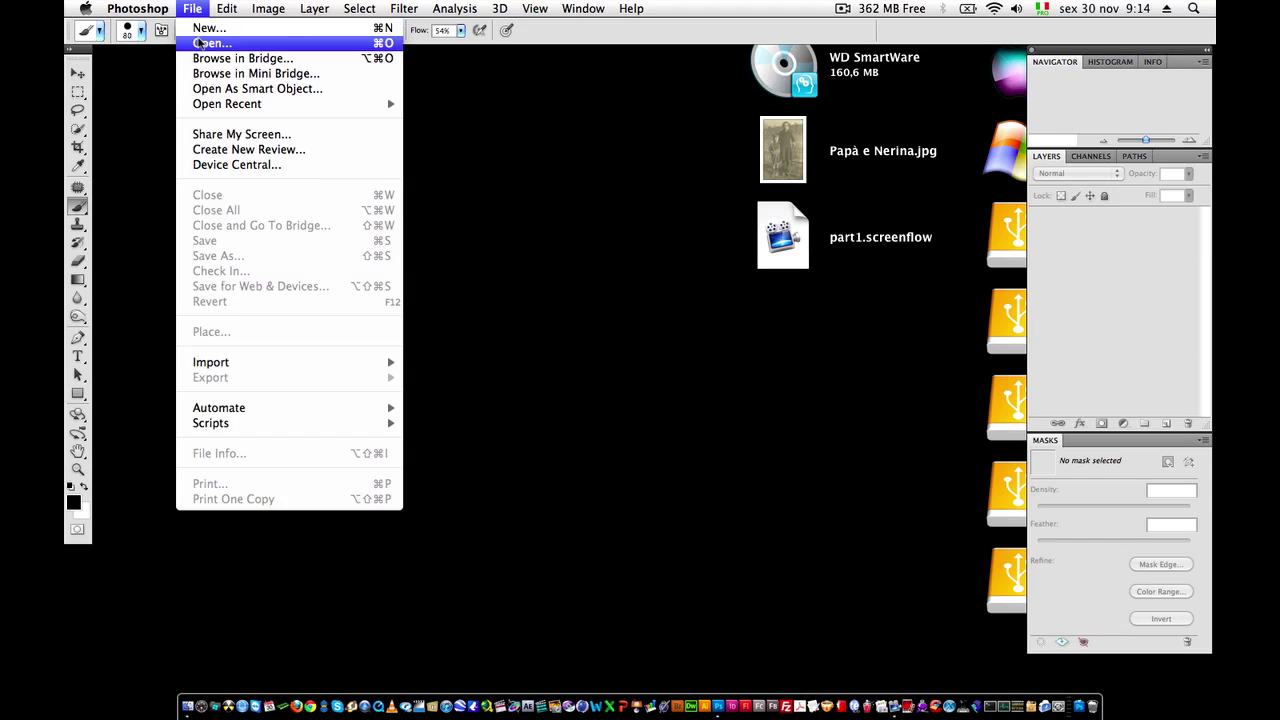
left_click(200, 30)
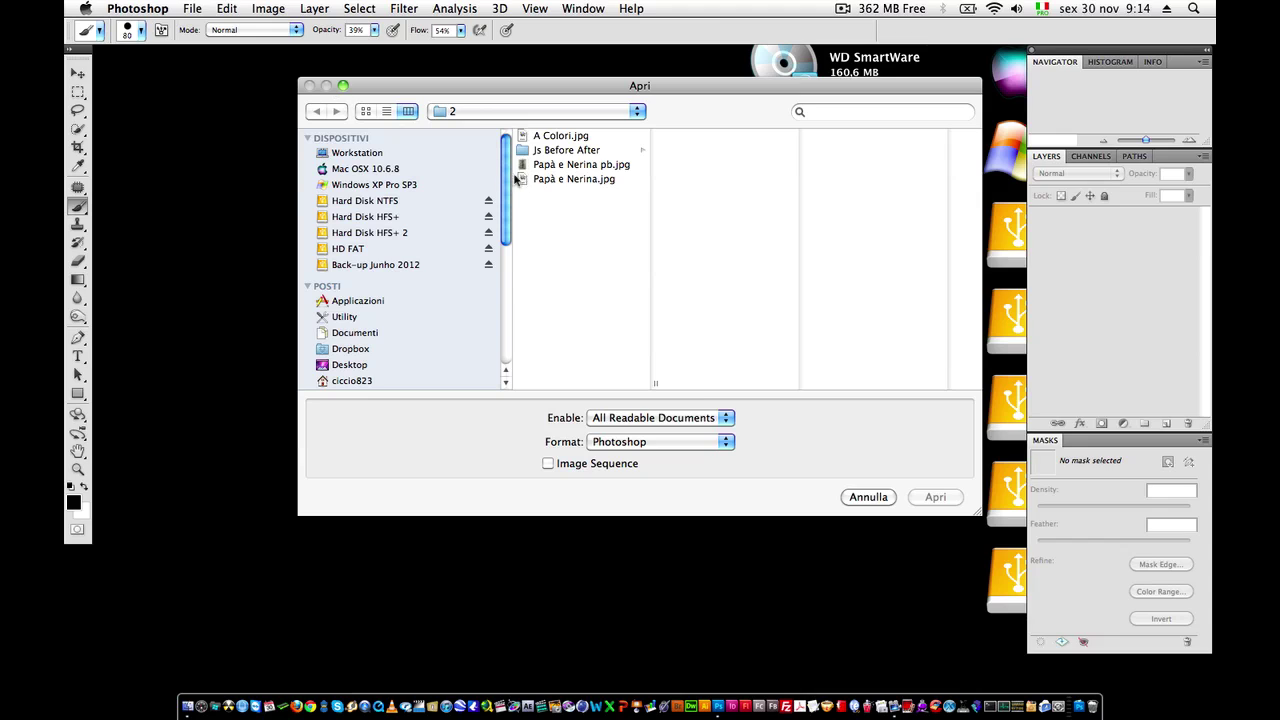
left_click(349, 366)
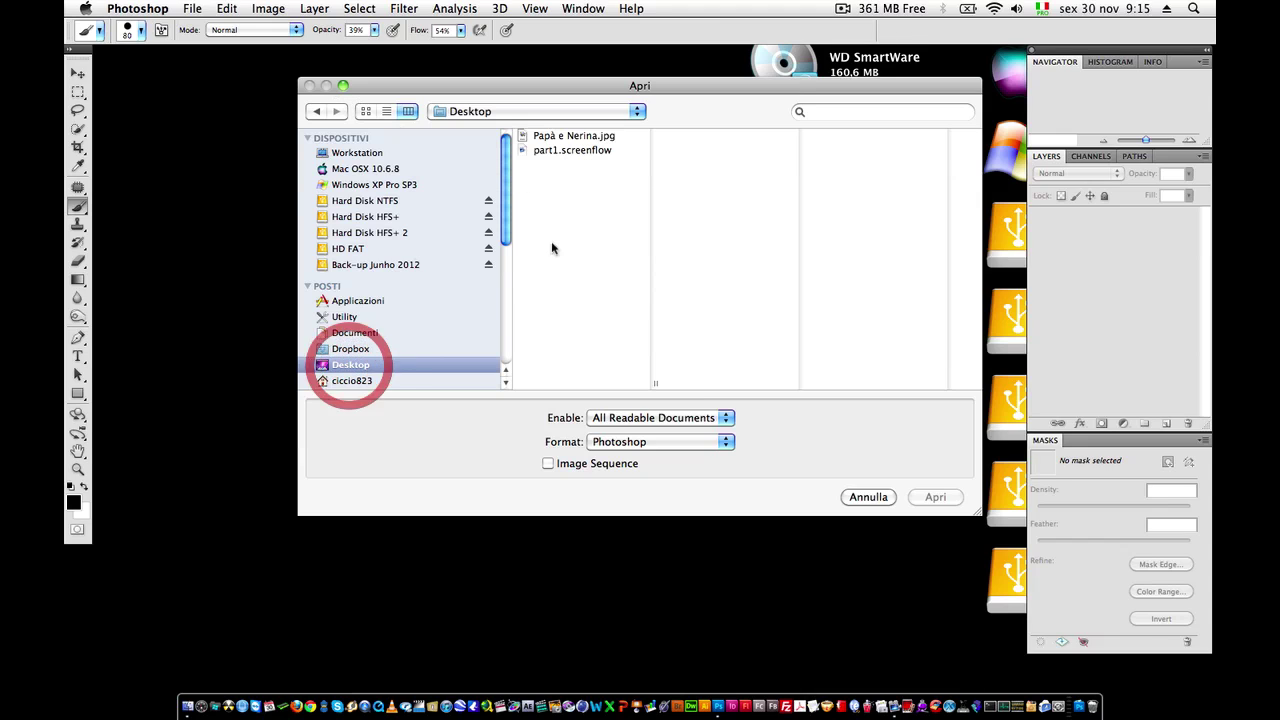
left_click(582, 135)
left_click(933, 497)
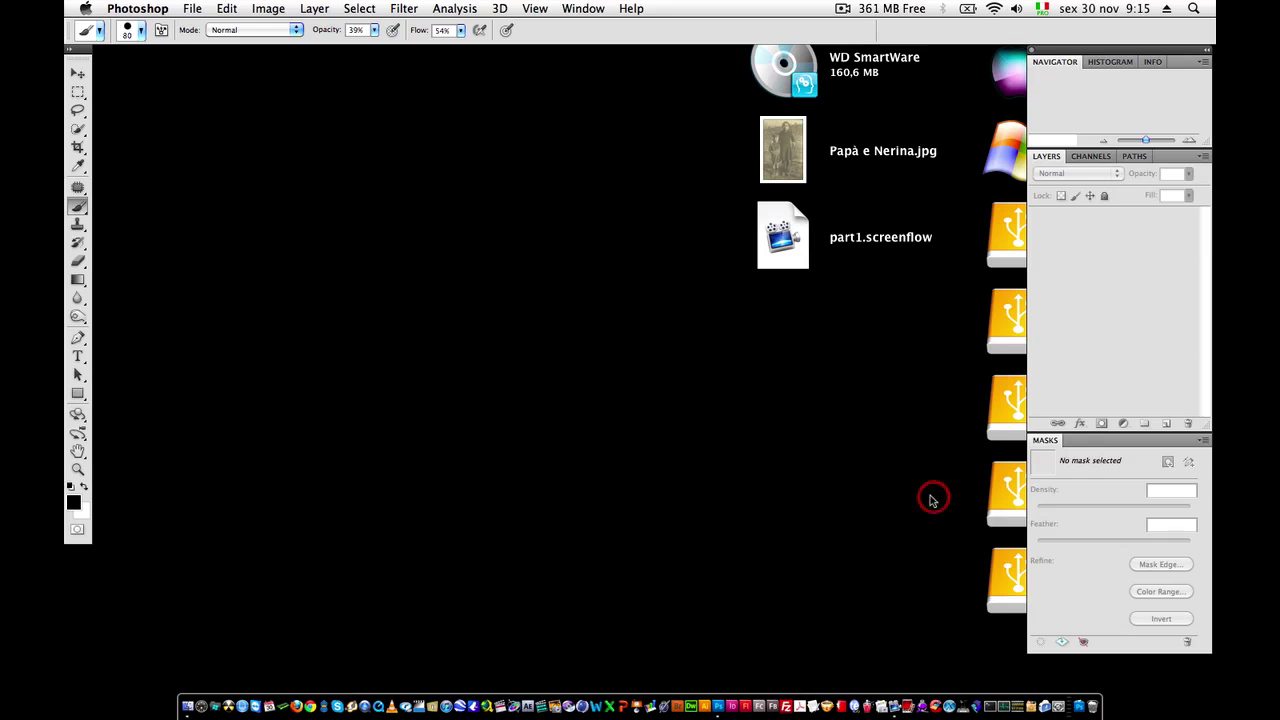
Step: Assign Adobe RGB (1998) to the photo and convert it to working RGB
left_click(532, 346)
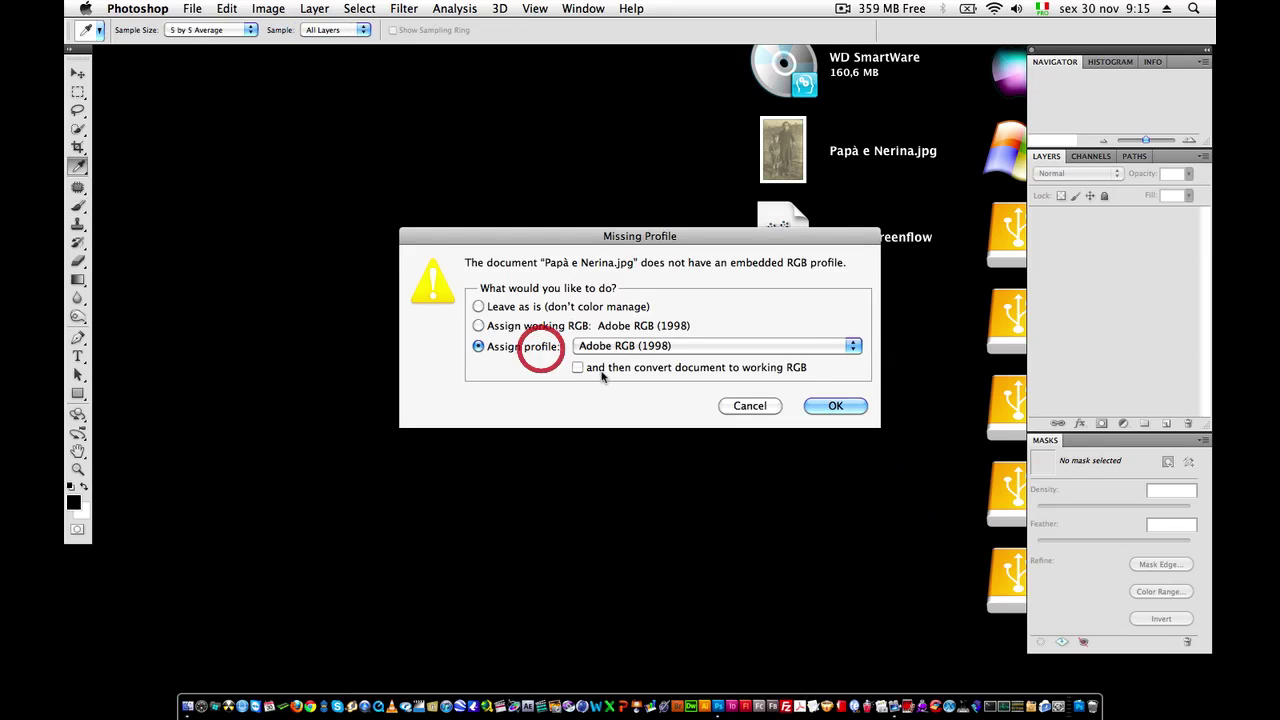
left_click(590, 368)
left_click(855, 415)
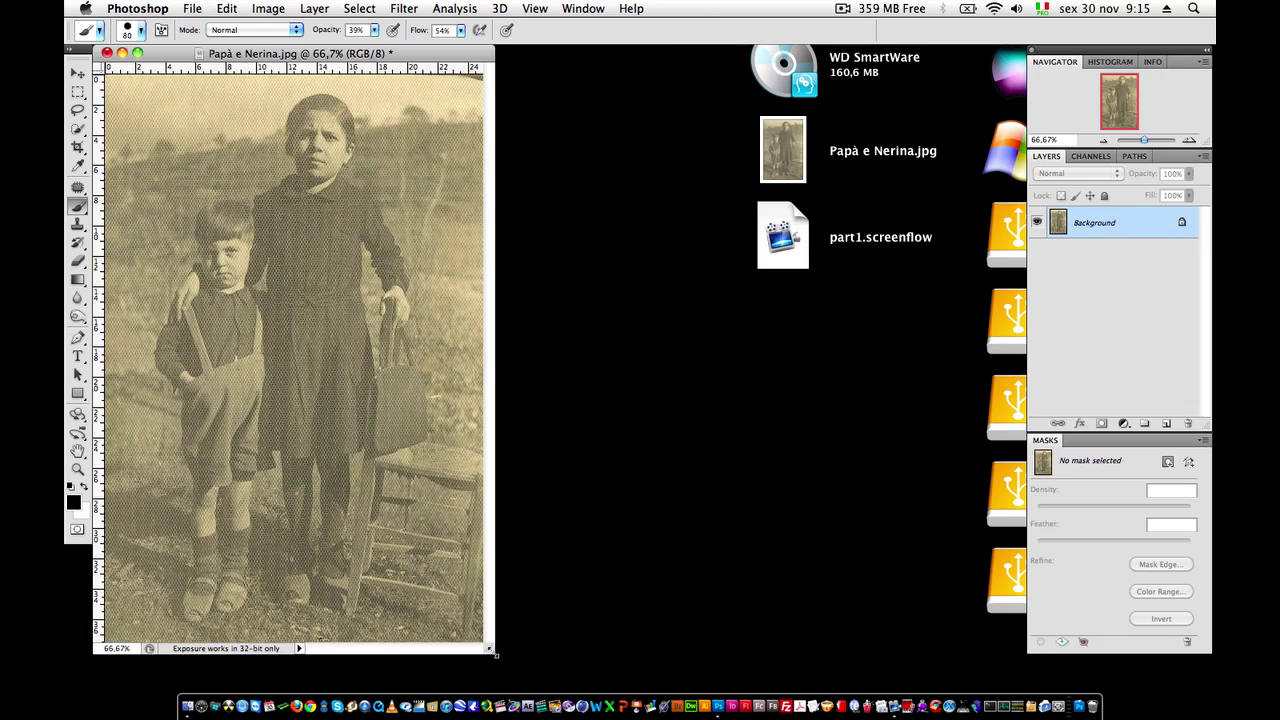
Step: Enlarge the document window and zoom so the whole photo is in view
left_click_drag(491, 650, 872, 661)
scroll(409, 129, "up", 5)
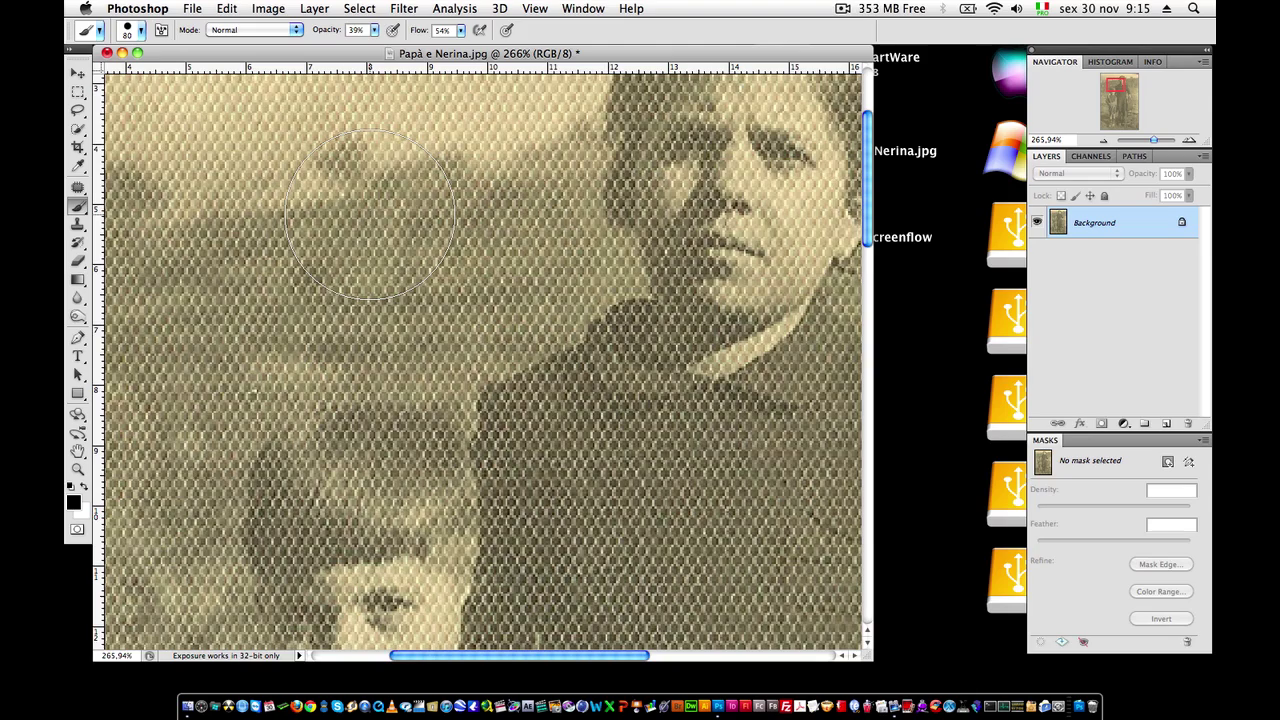
scroll(370, 215, "down", 4)
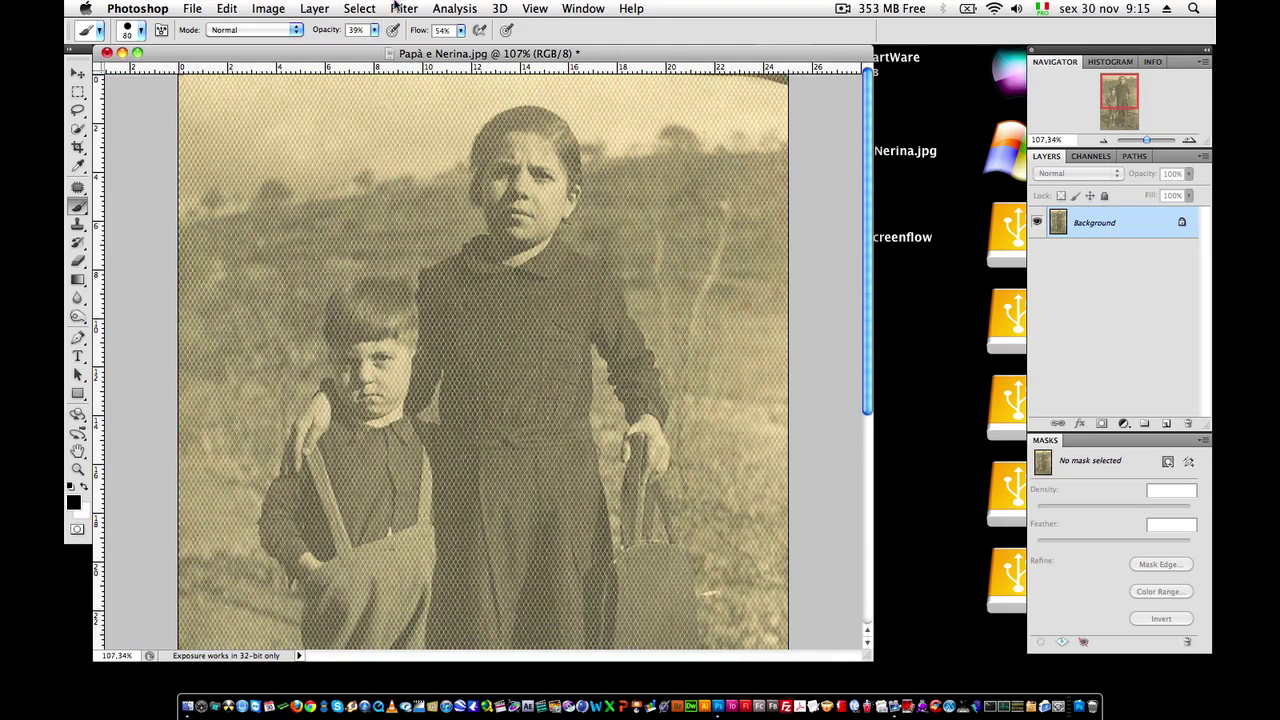
Step: Apply Filter > Noise > Median with a 2-pixel radius to the photo
left_click(399, 8)
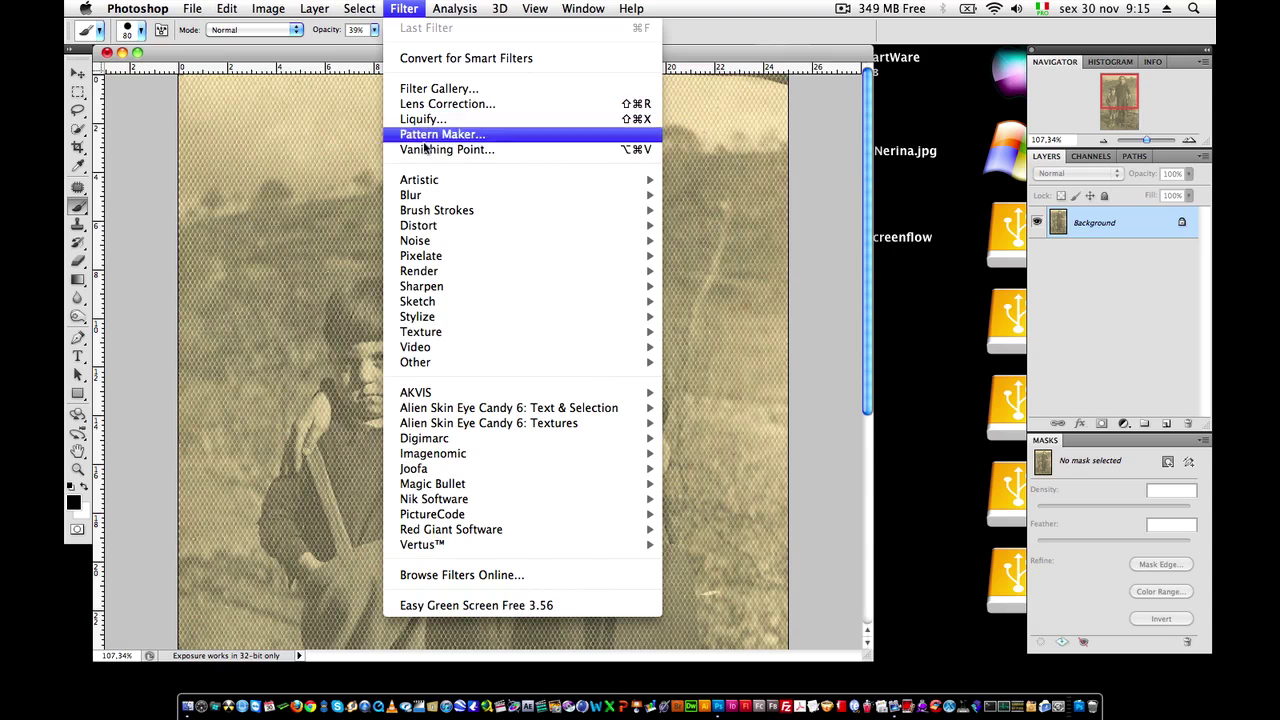
mouse_move(560, 240)
left_click(718, 287)
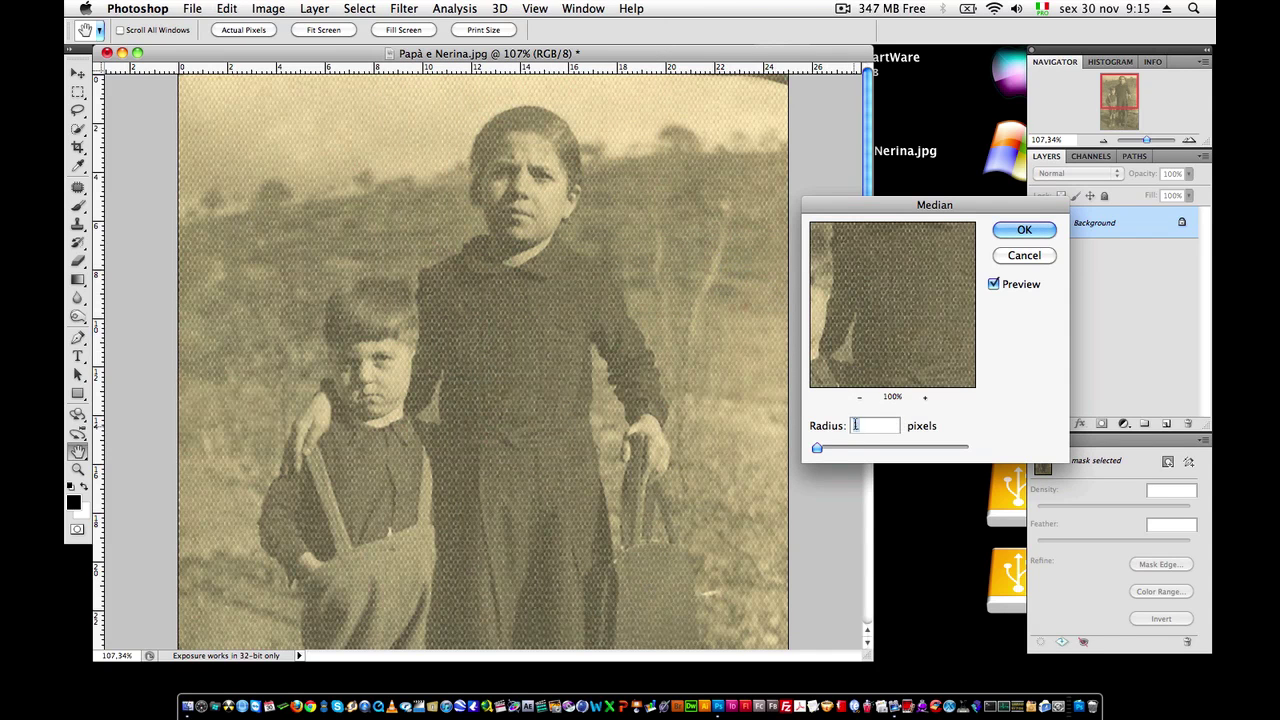
left_click(749, 418)
type("2")
left_click(1006, 229)
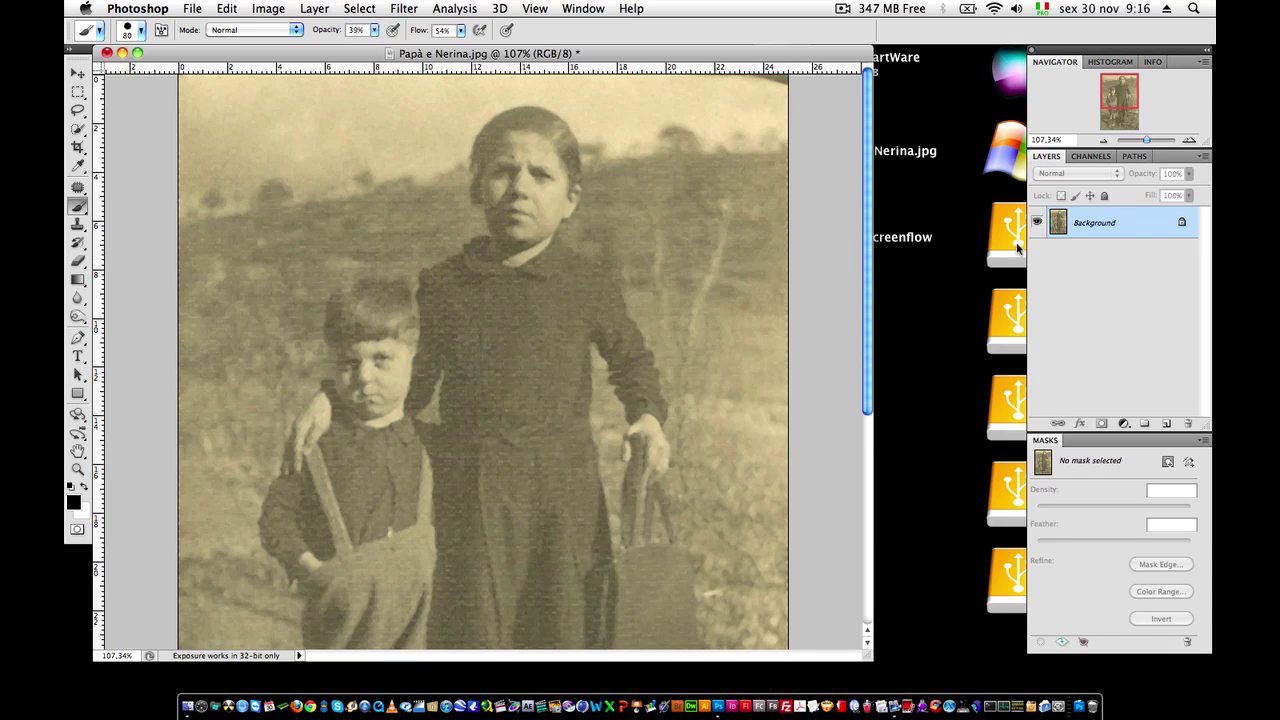
Step: Undo the Median, duplicate Background as Background copy, and switch Image Mode to 16 Bits/Channel
key("super+z")
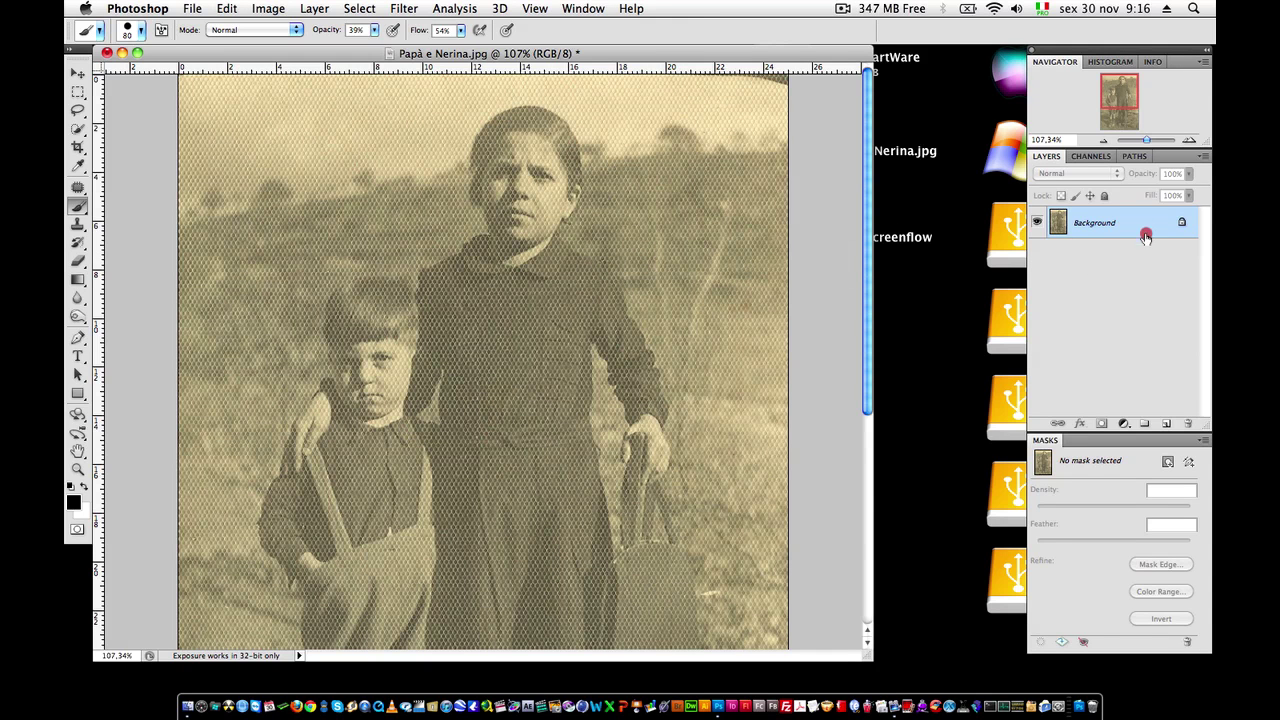
left_click_drag(1145, 236, 1166, 424)
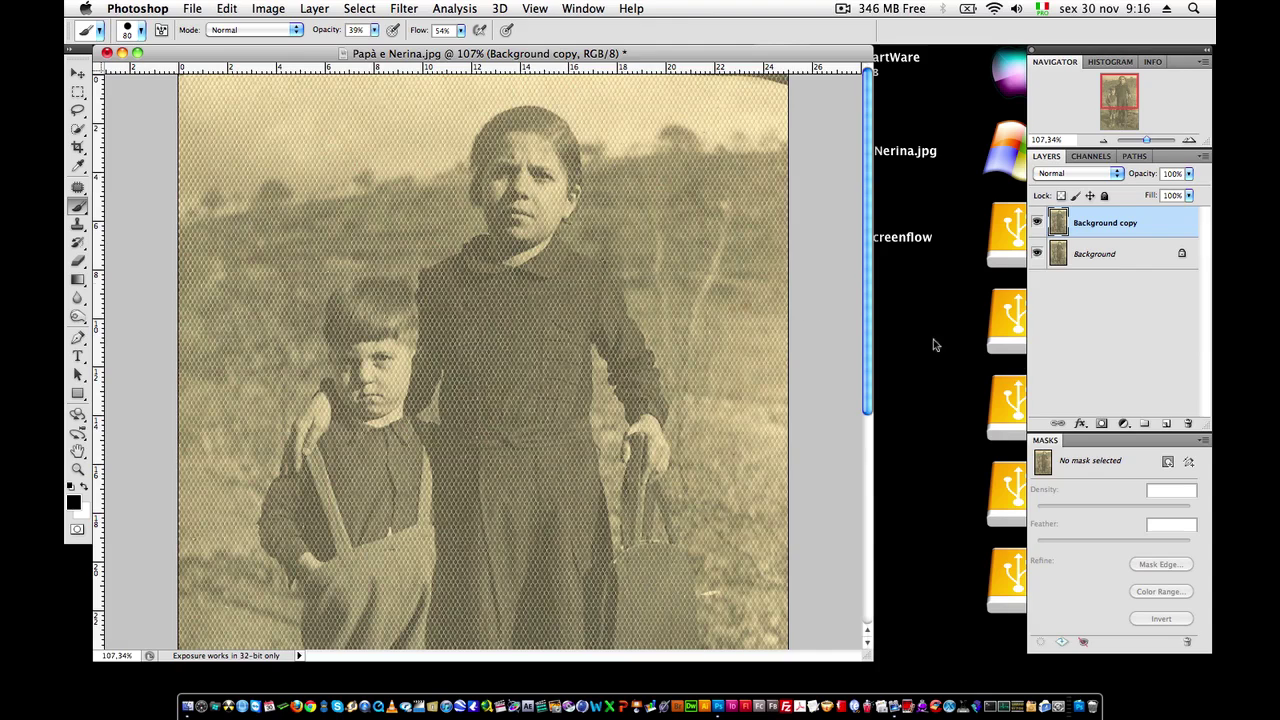
left_click(405, 8)
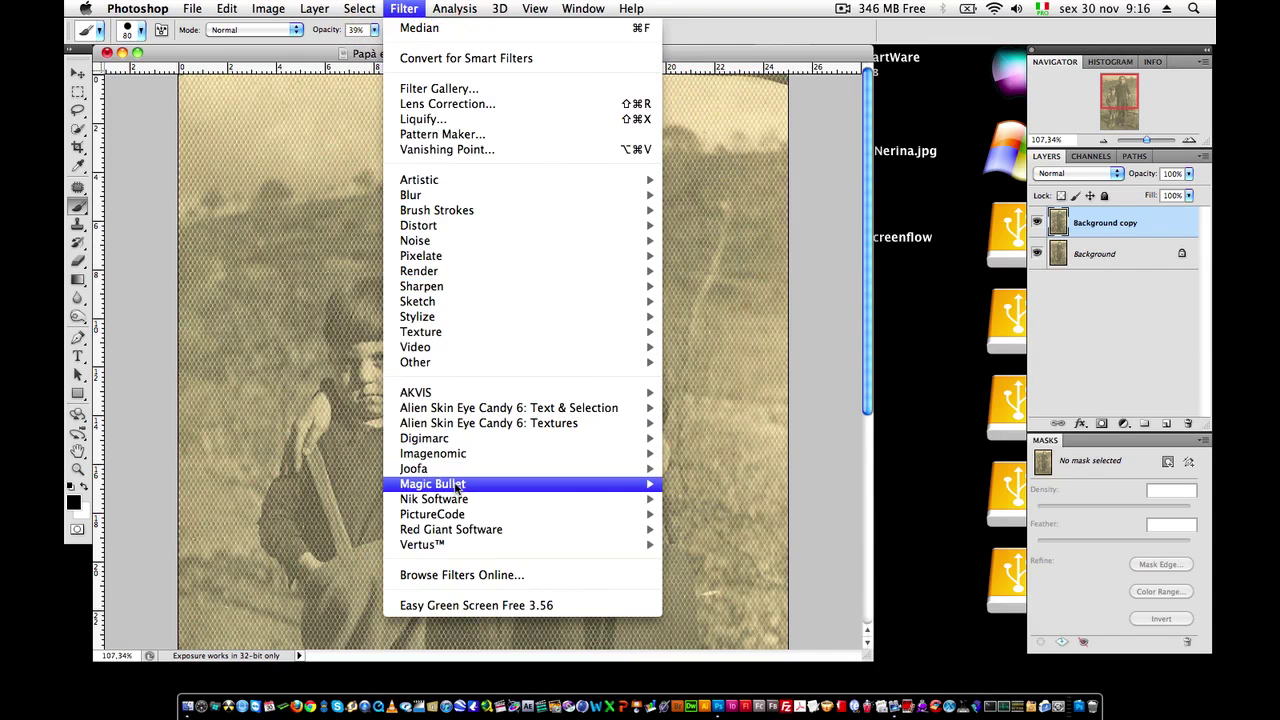
mouse_move(454, 476)
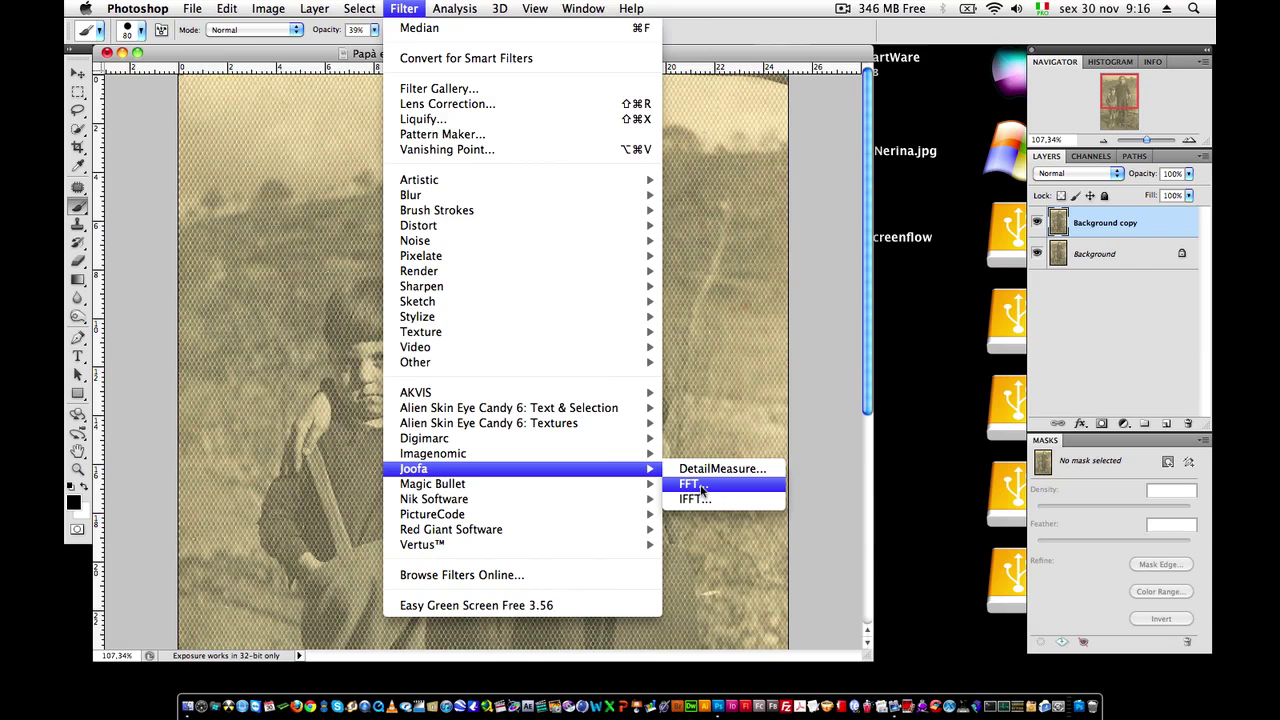
mouse_move(222, 8)
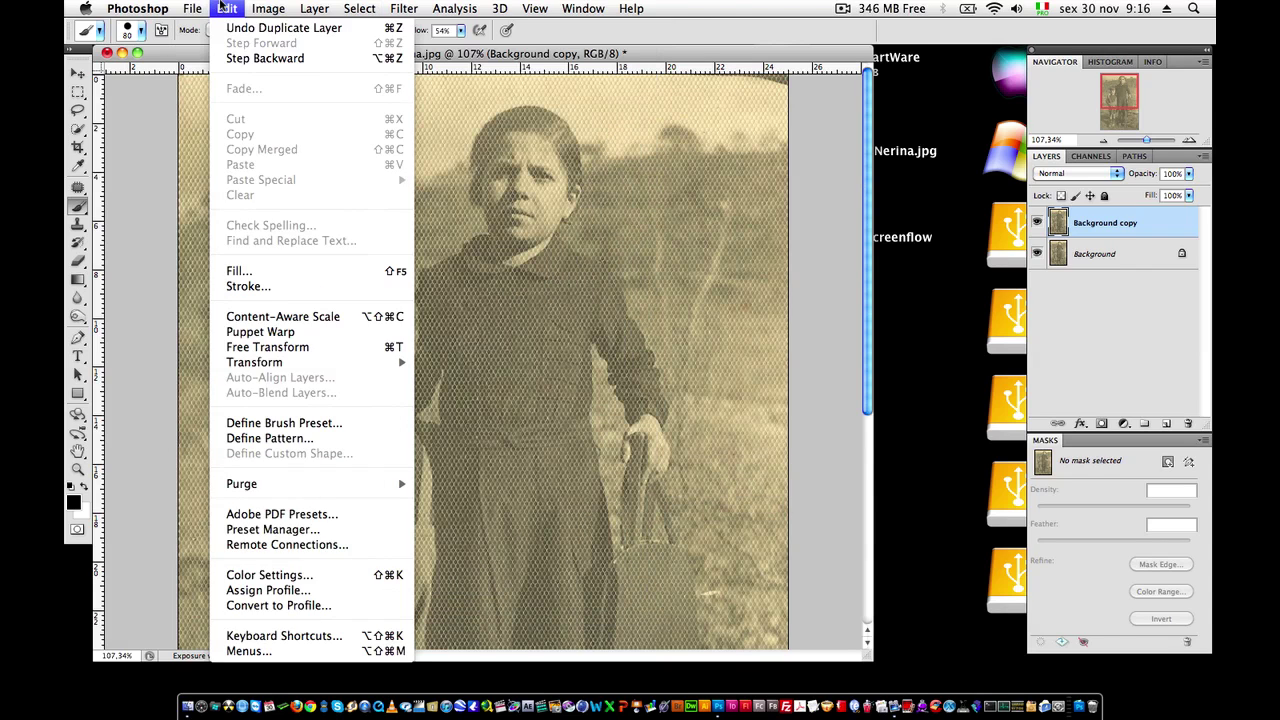
mouse_move(267, 8)
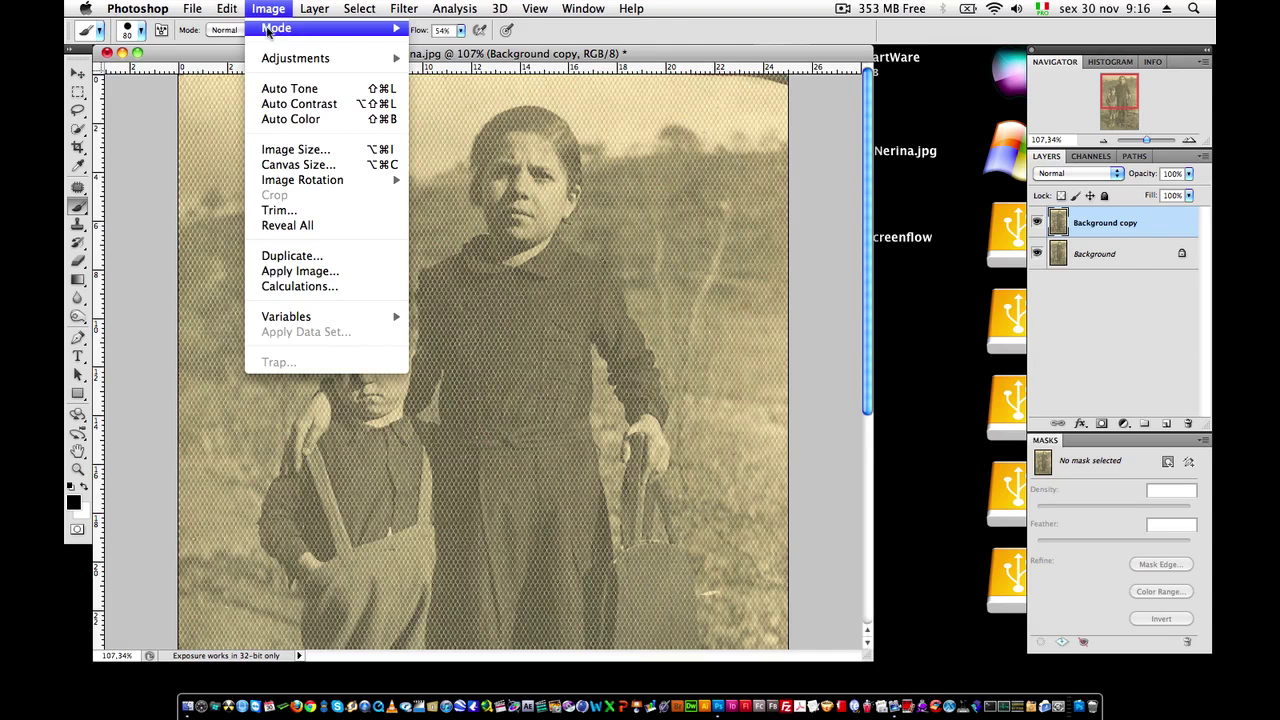
mouse_move(330, 30)
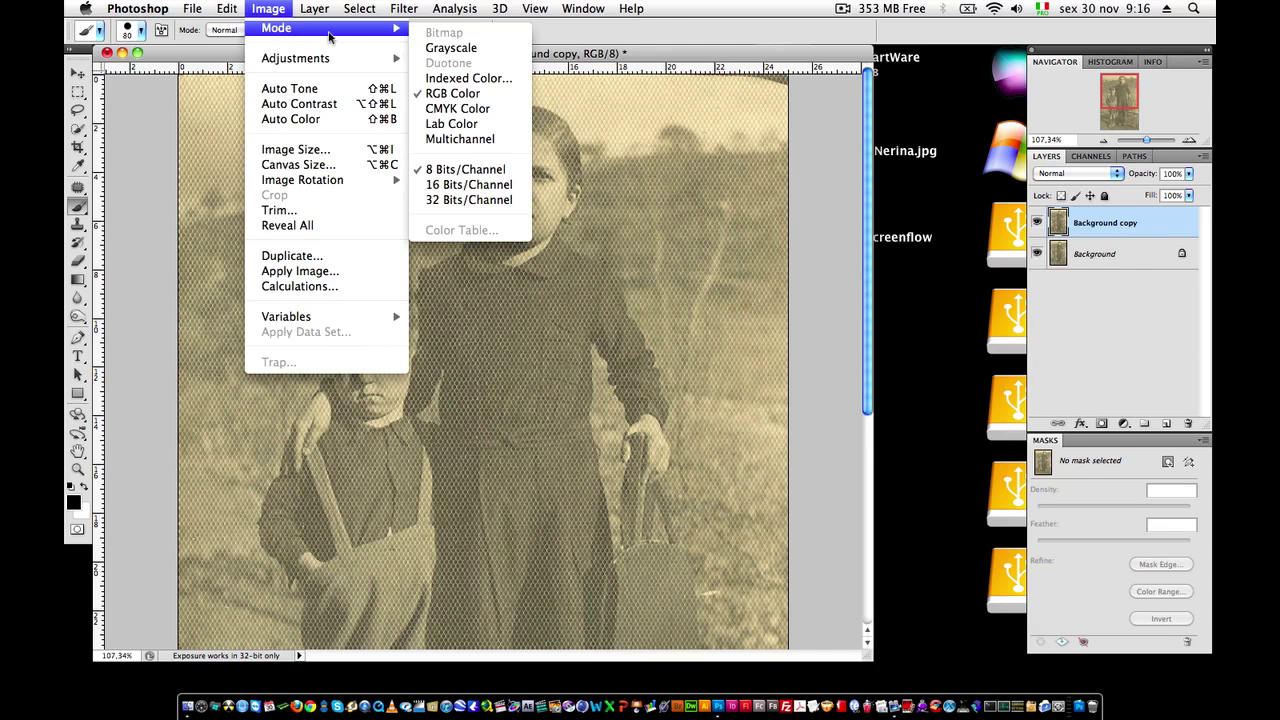
left_click(437, 186)
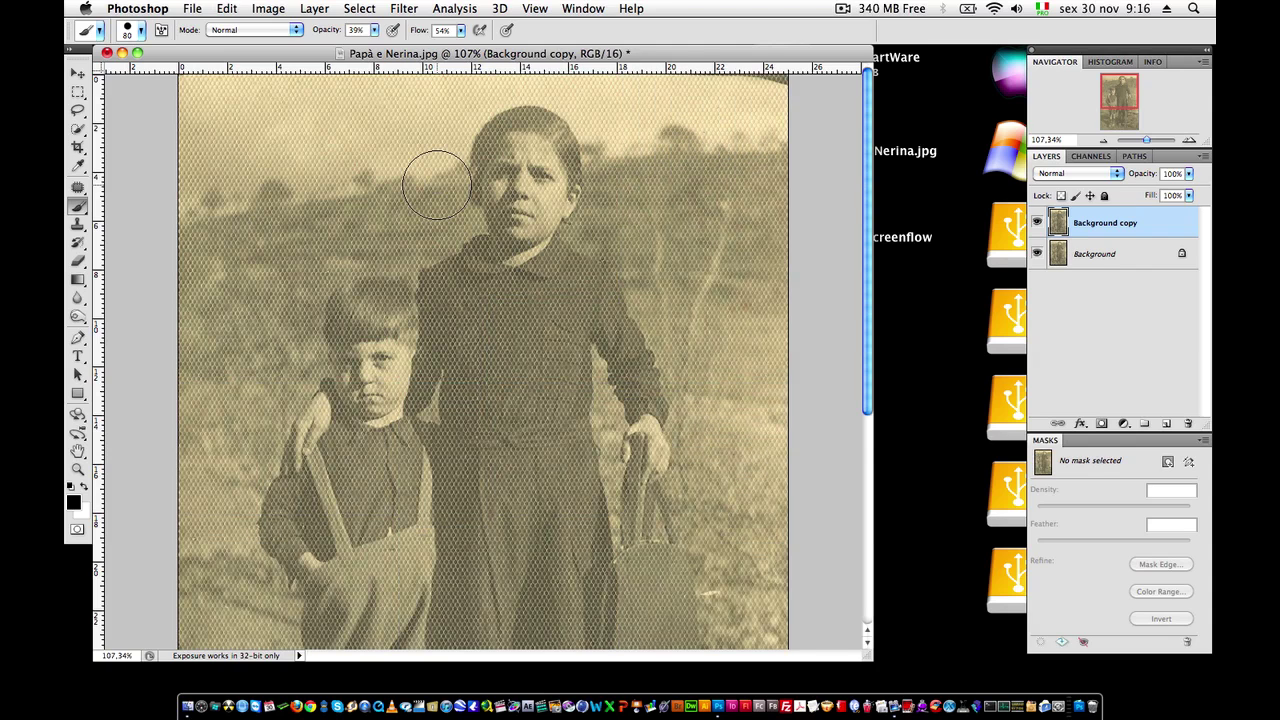
left_click(403, 8)
Step: Run Joofa FFT on Background copy and view its spectrum's red channel alone
mouse_move(453, 474)
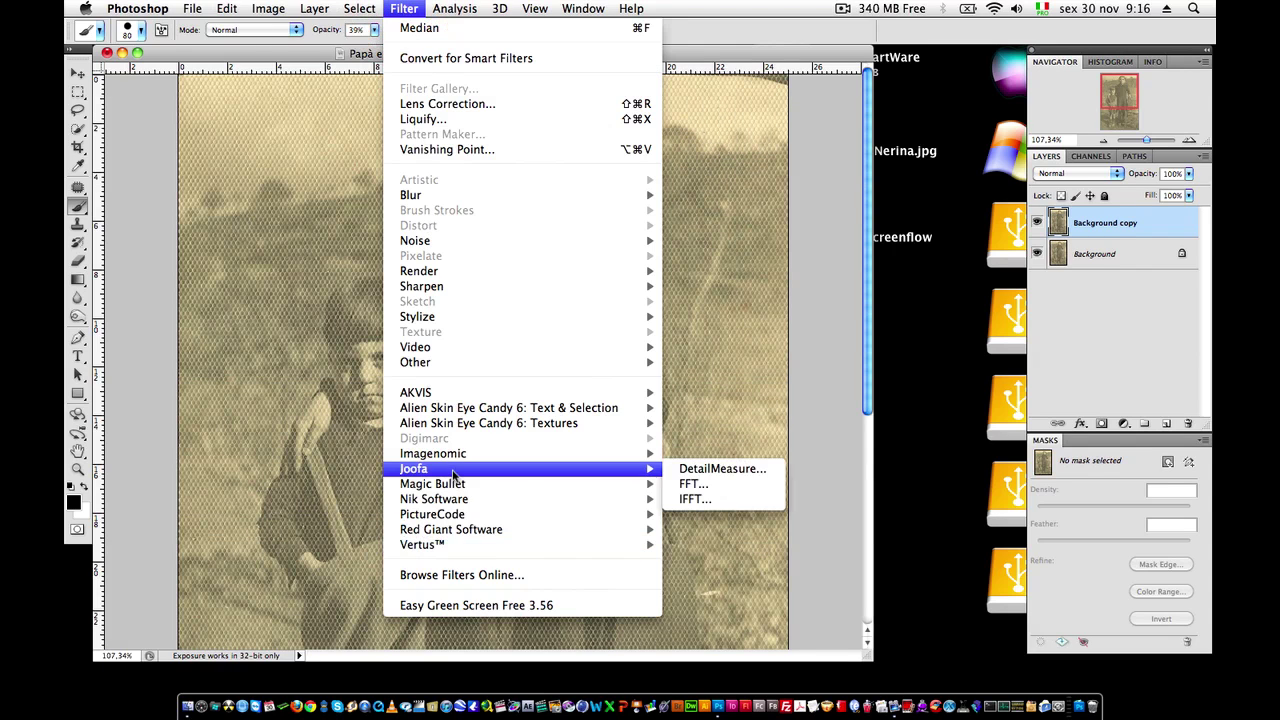
left_click(715, 484)
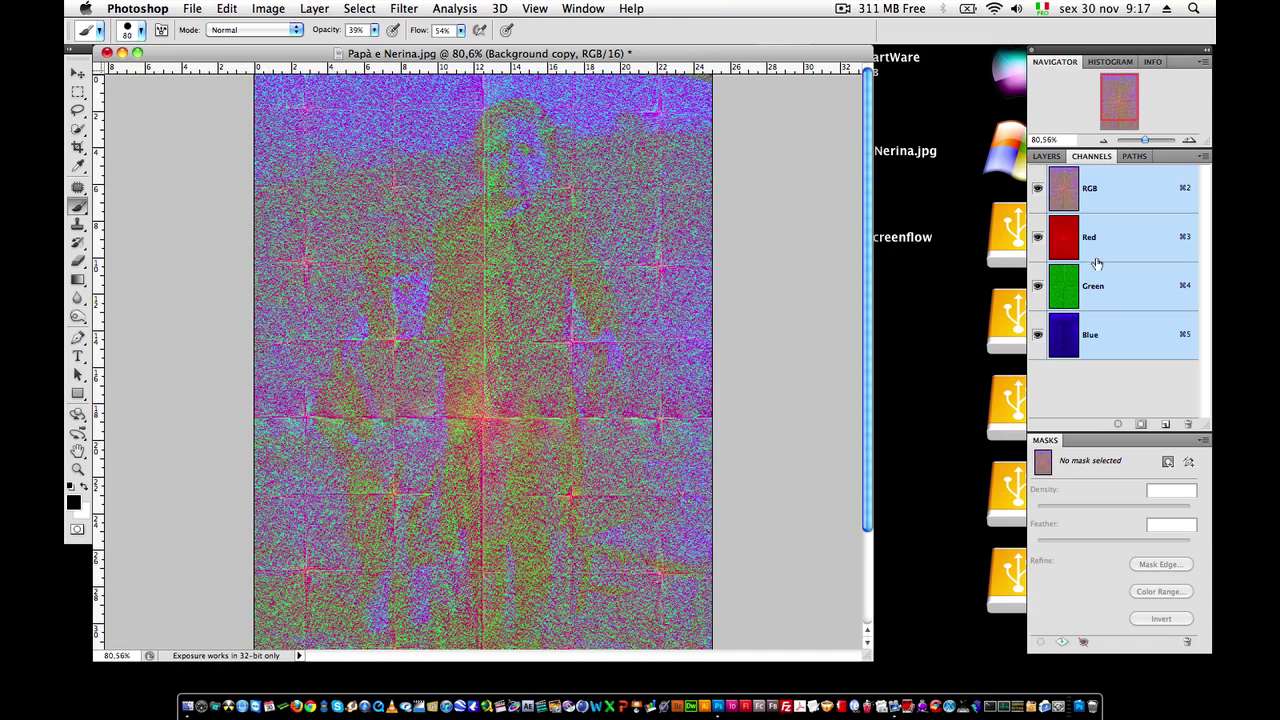
left_click(1038, 237)
left_click(1038, 287)
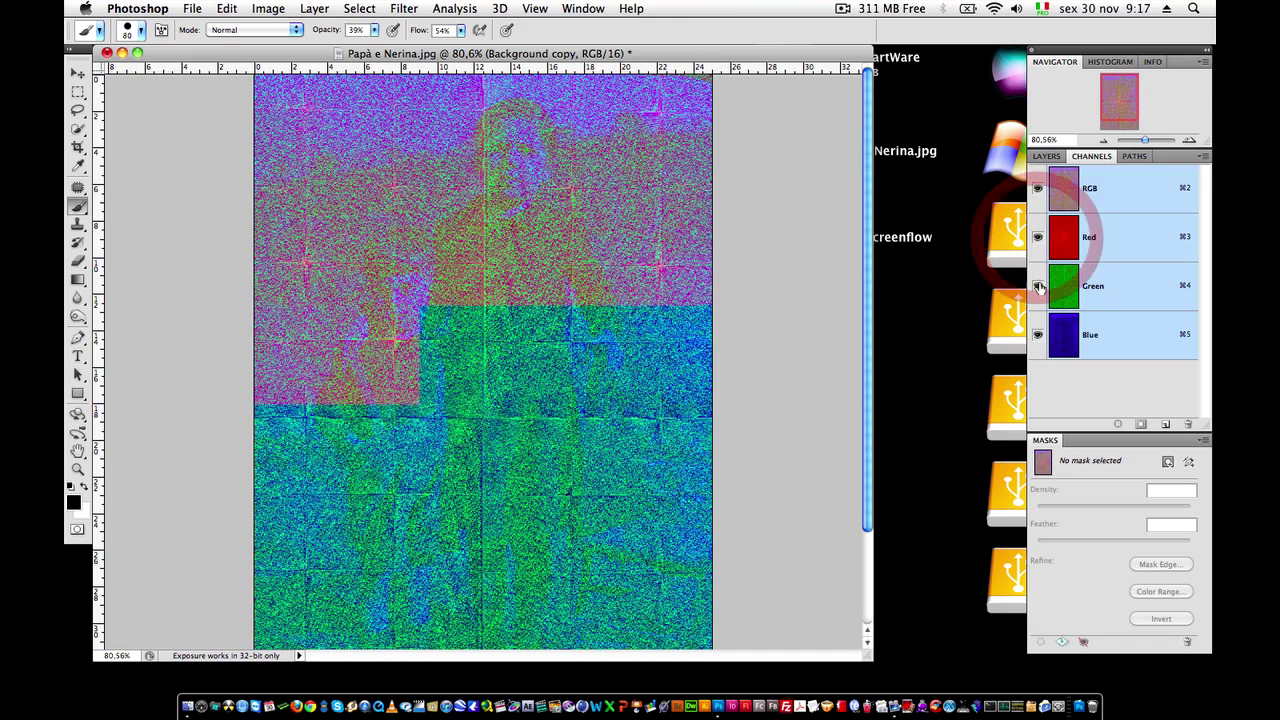
left_click(1038, 287)
left_click(1038, 335)
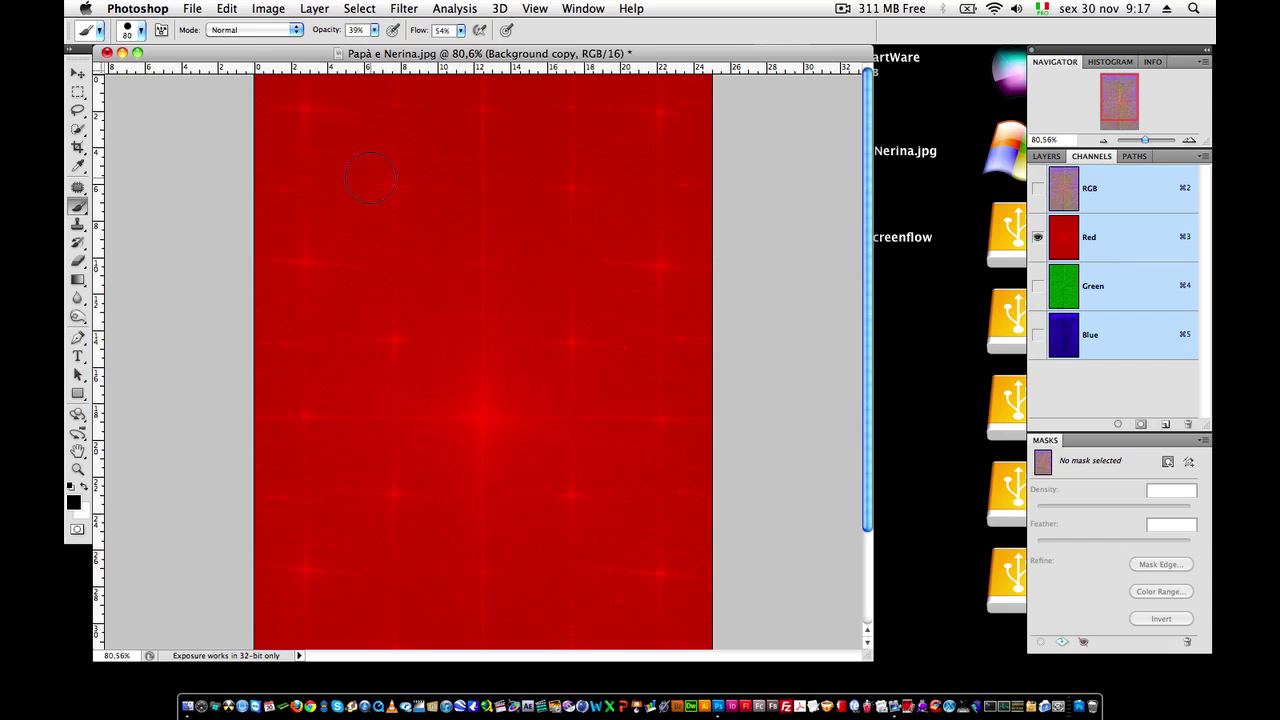
Step: Compare the green and blue spectrum channels in turn, ending with only Red visible
left_click(1038, 287)
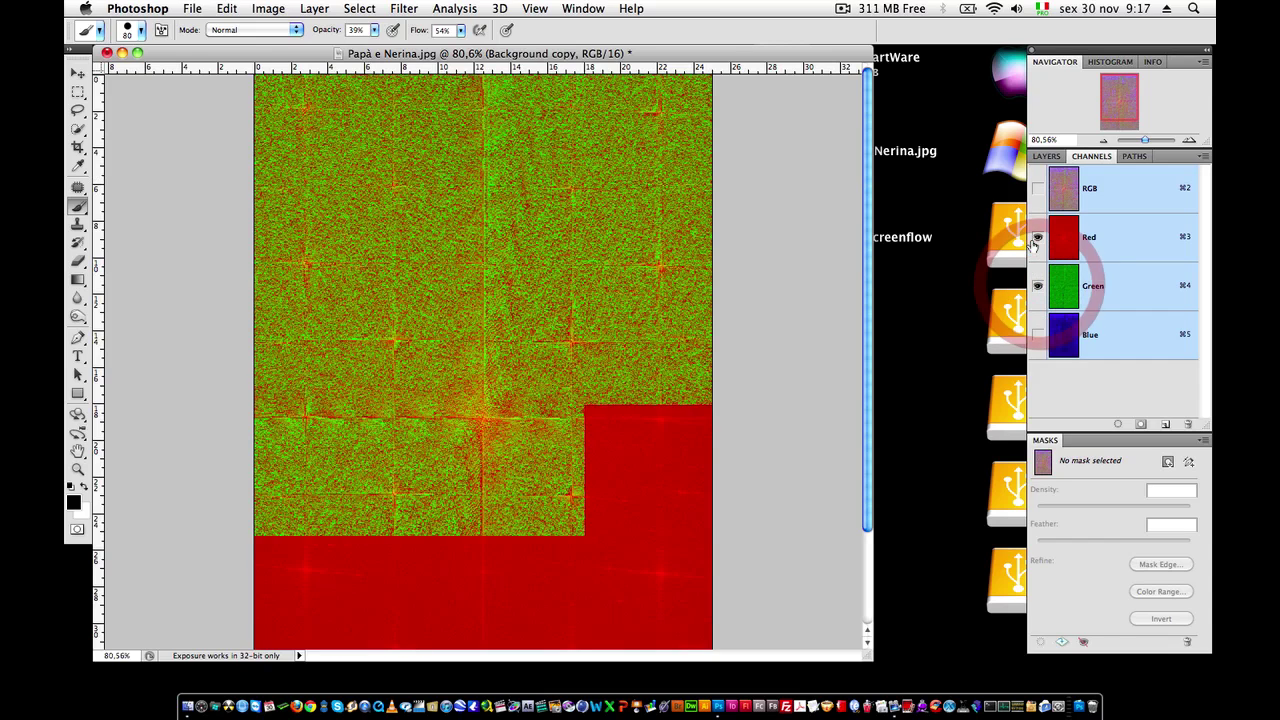
left_click(1038, 237)
left_click(1039, 287)
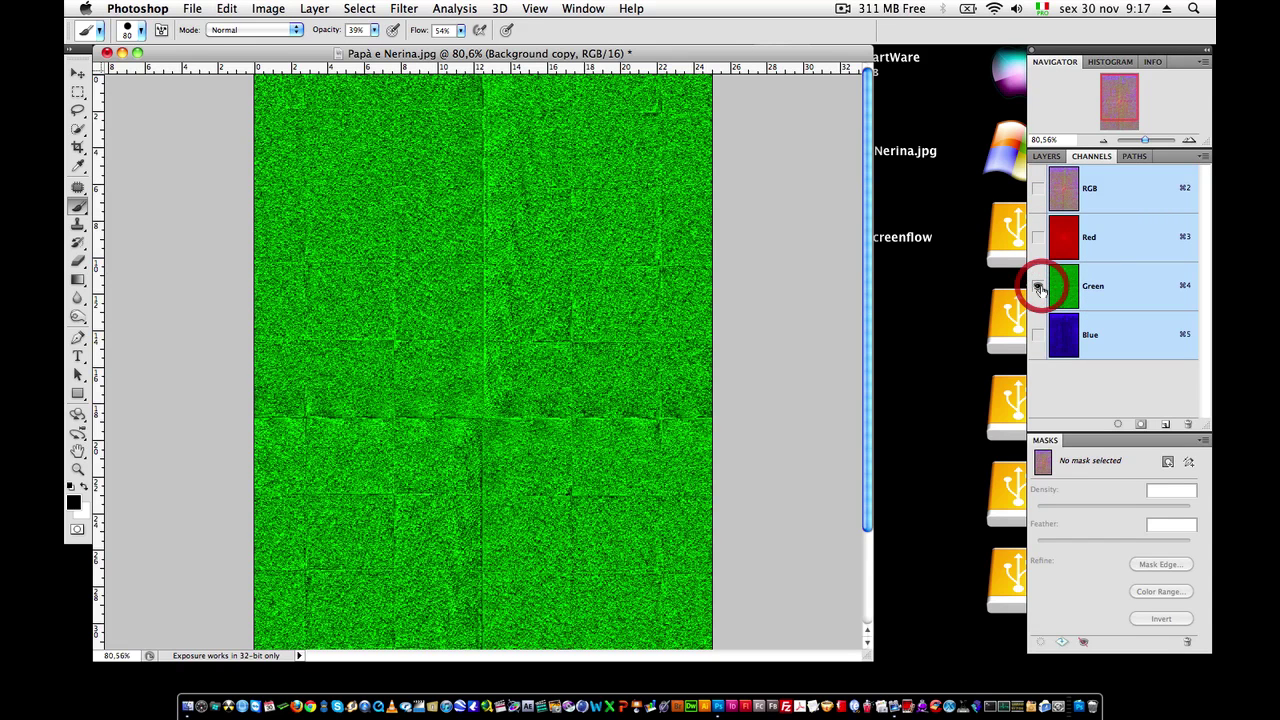
left_click(1038, 237)
left_click(1038, 287)
left_click(1039, 335)
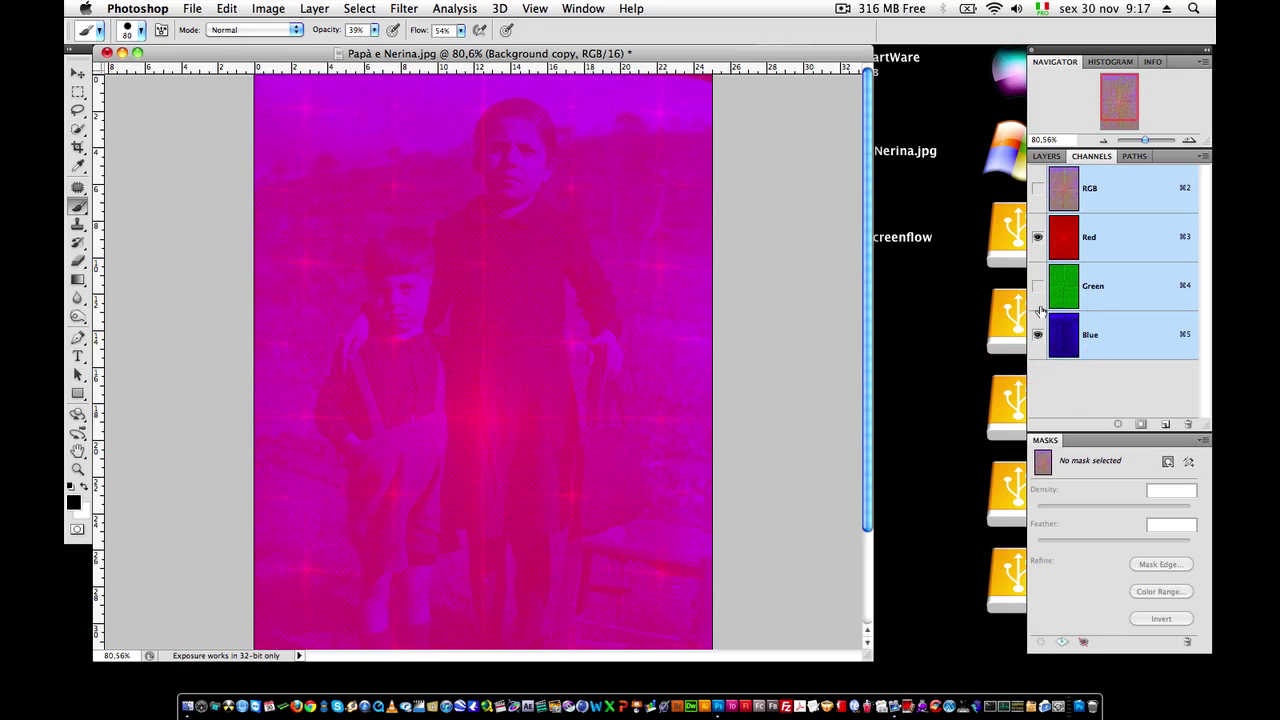
left_click(1038, 237)
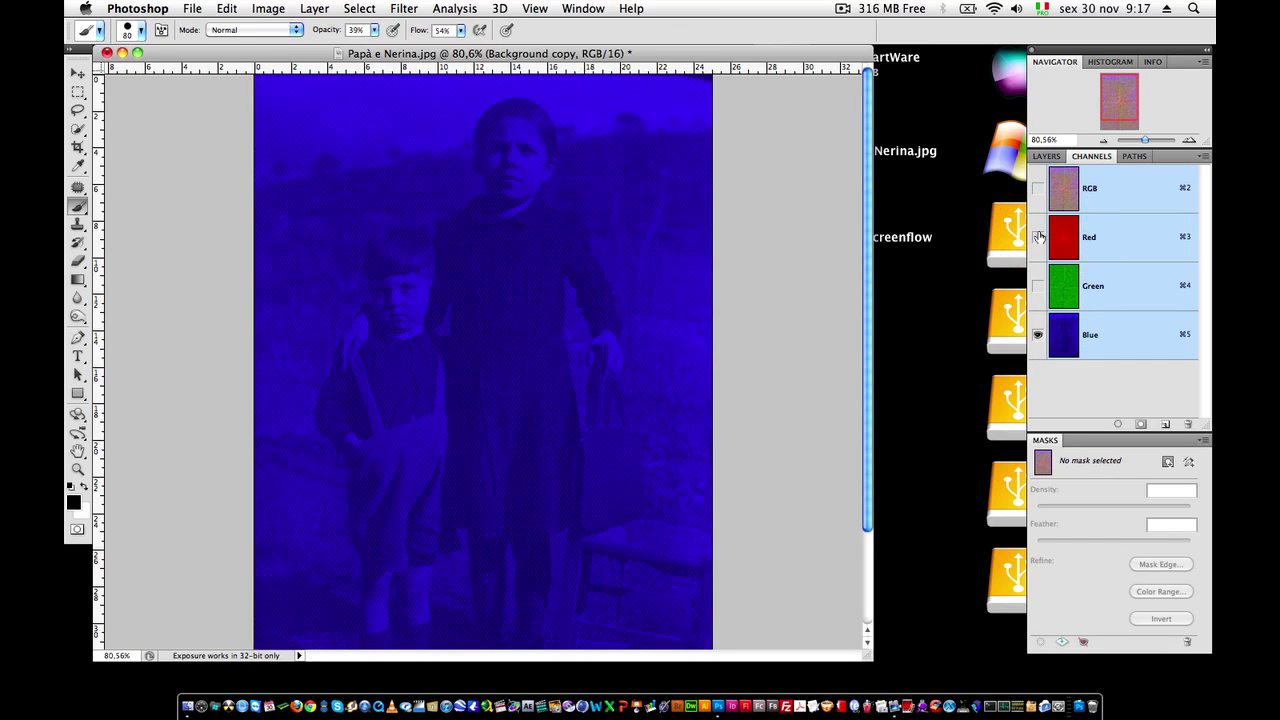
left_click(1039, 334)
left_click(1038, 237)
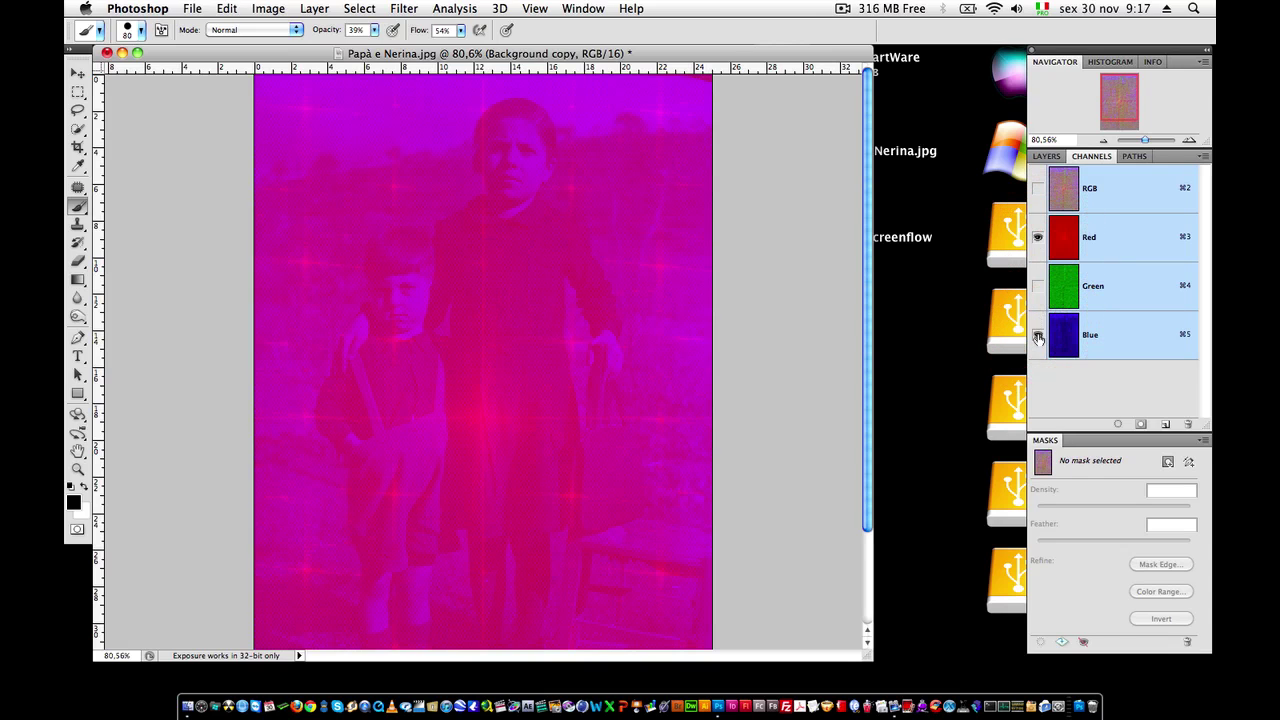
left_click(1038, 336)
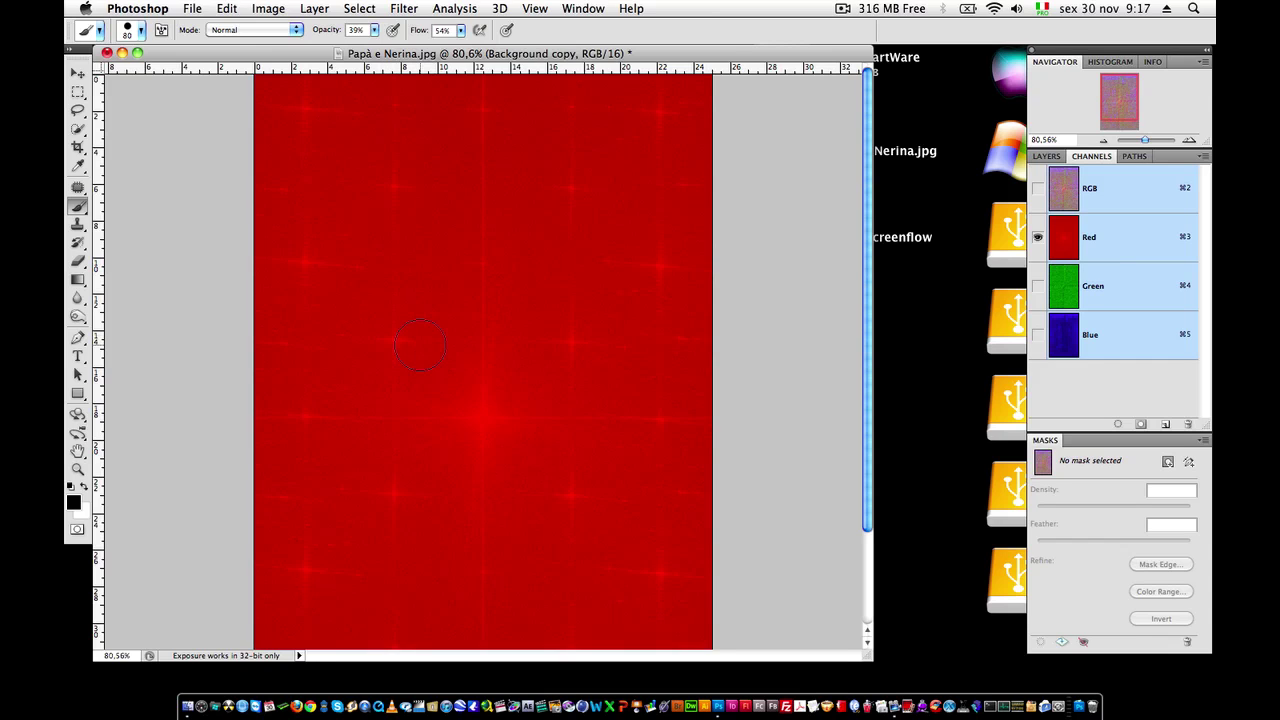
Step: Paint black over the star peaks in the two left columns of the Red channel spectrum
scroll(420, 345, "down", 3)
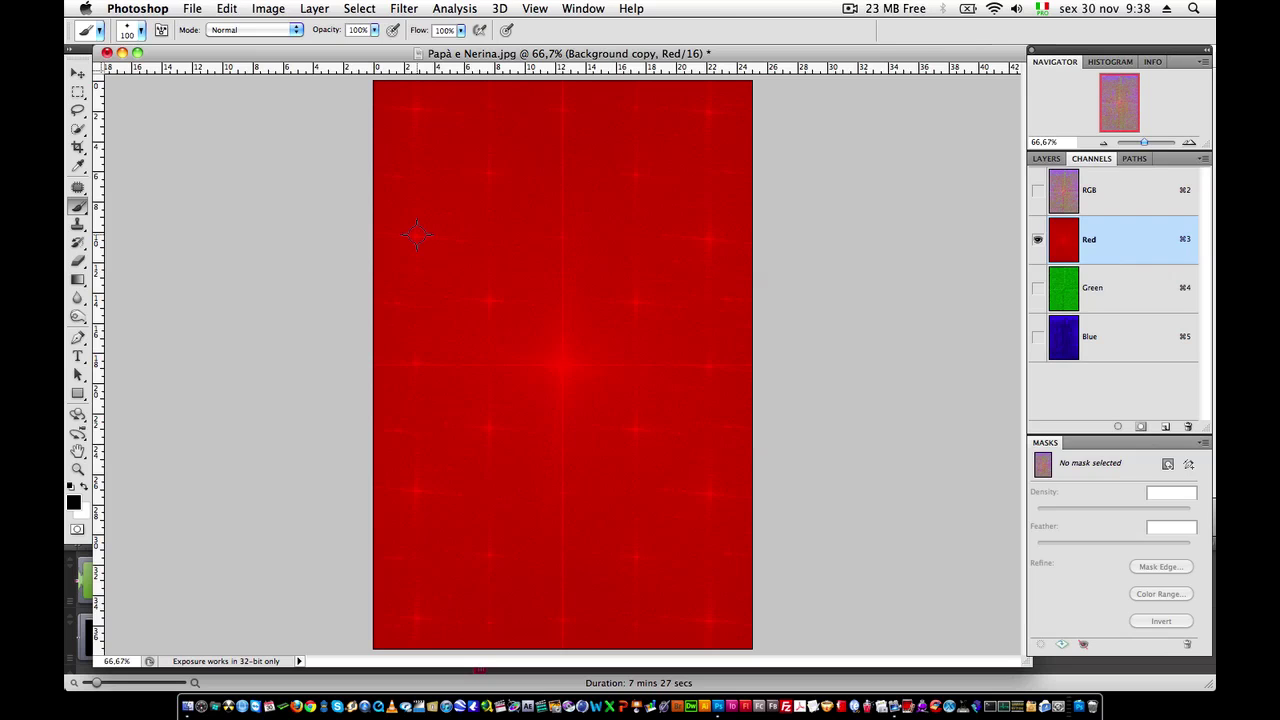
left_click(416, 237)
left_click(488, 175)
left_click(417, 109)
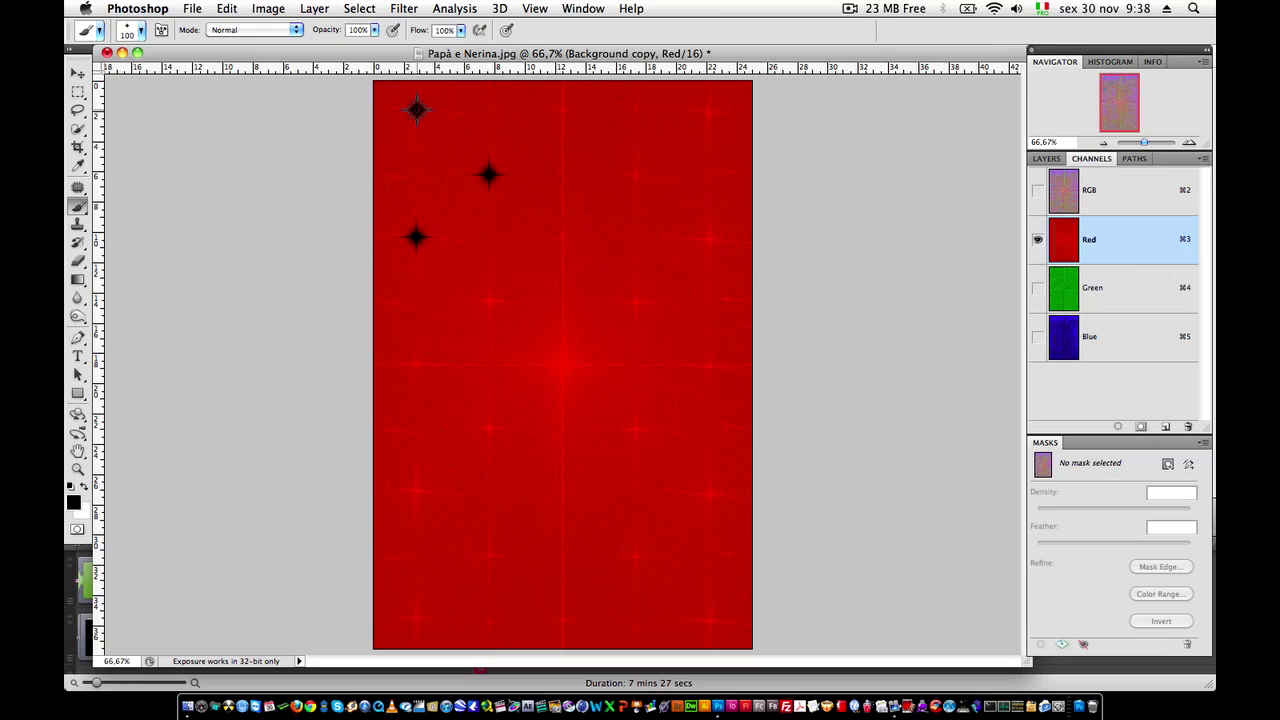
left_click(489, 301)
left_click(416, 363)
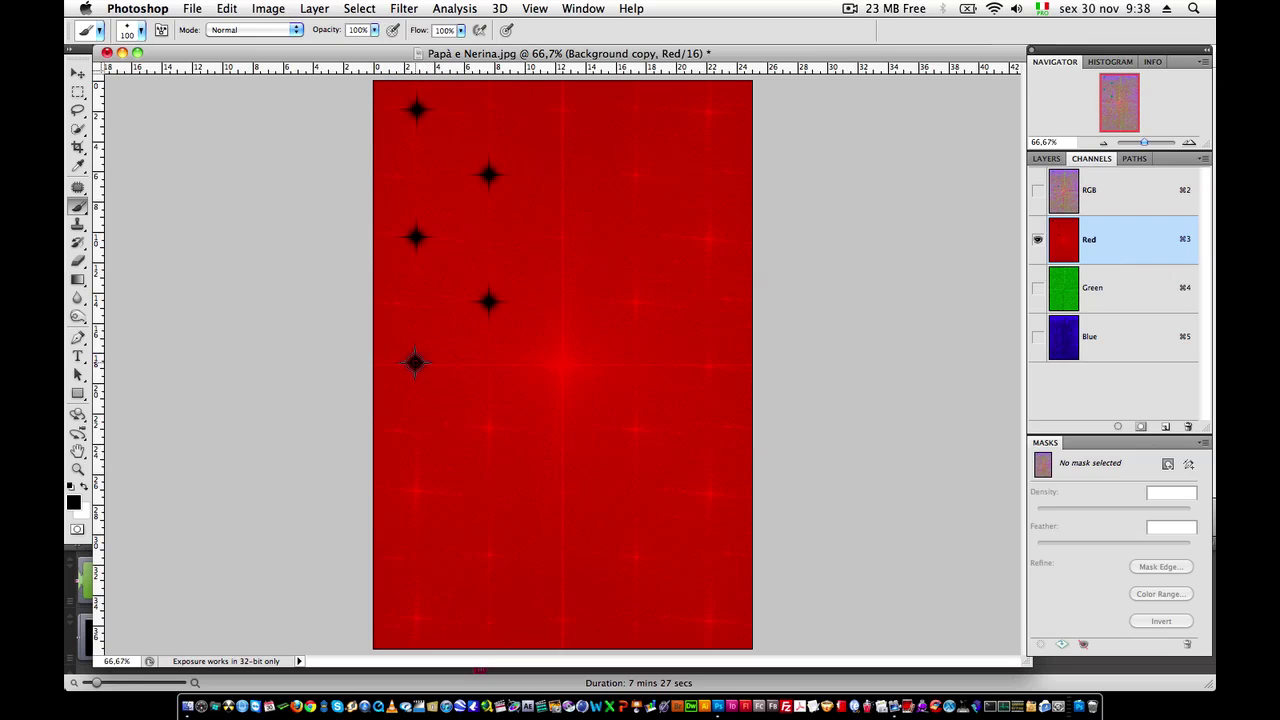
left_click(416, 491)
left_click(484, 424)
left_click(418, 616)
left_click(489, 554)
Step: Black out the remaining star peaks right of centre, on the far right and along the top row
left_click(640, 560)
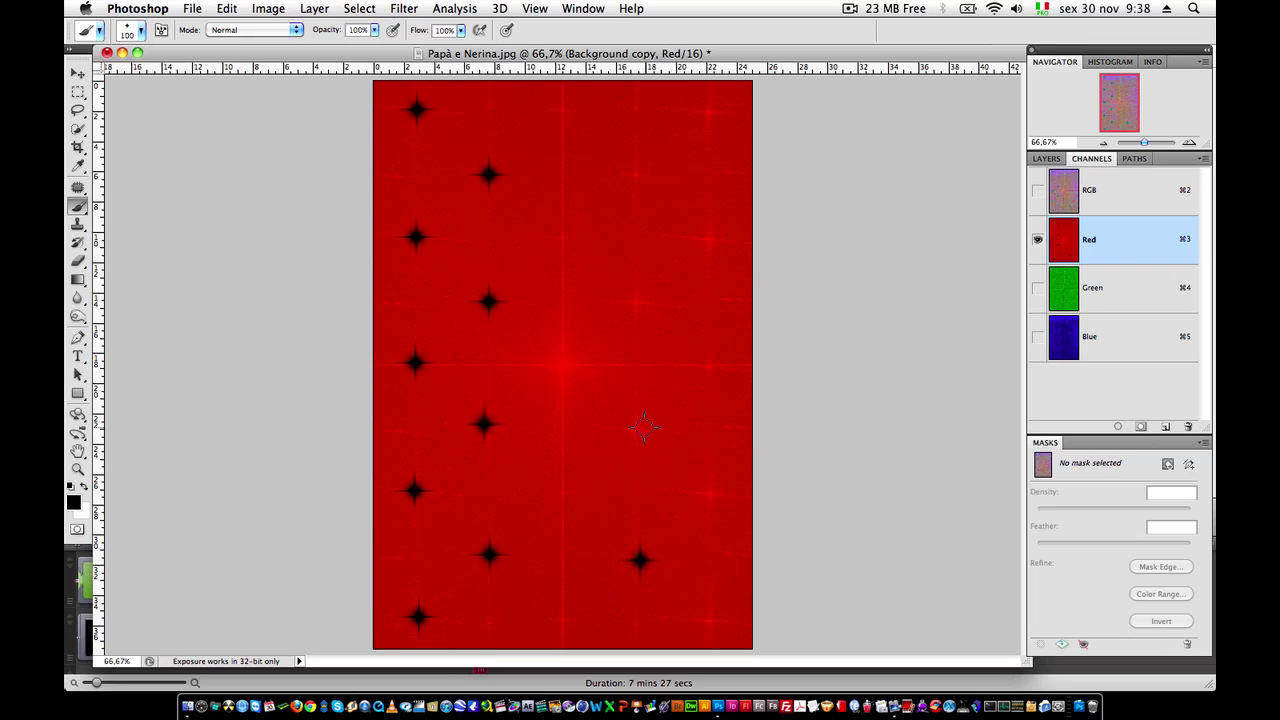
left_click(642, 427)
left_click(637, 304)
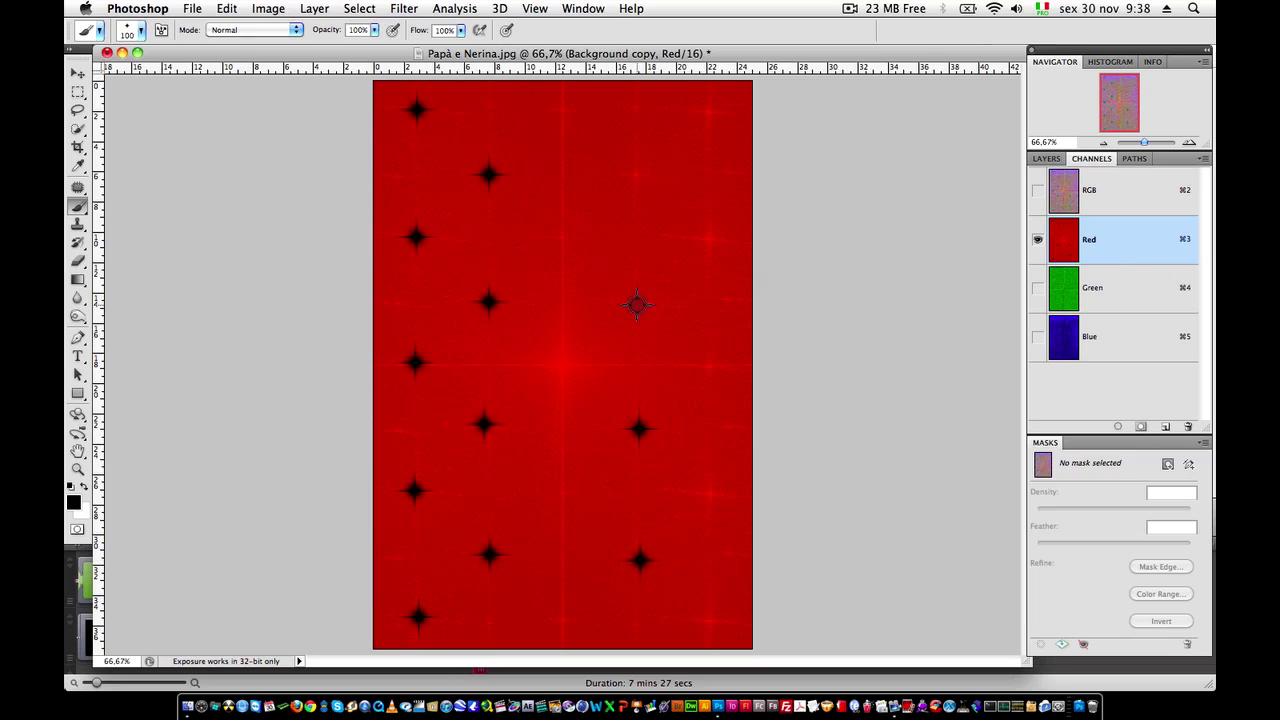
left_click(632, 172)
left_click(709, 238)
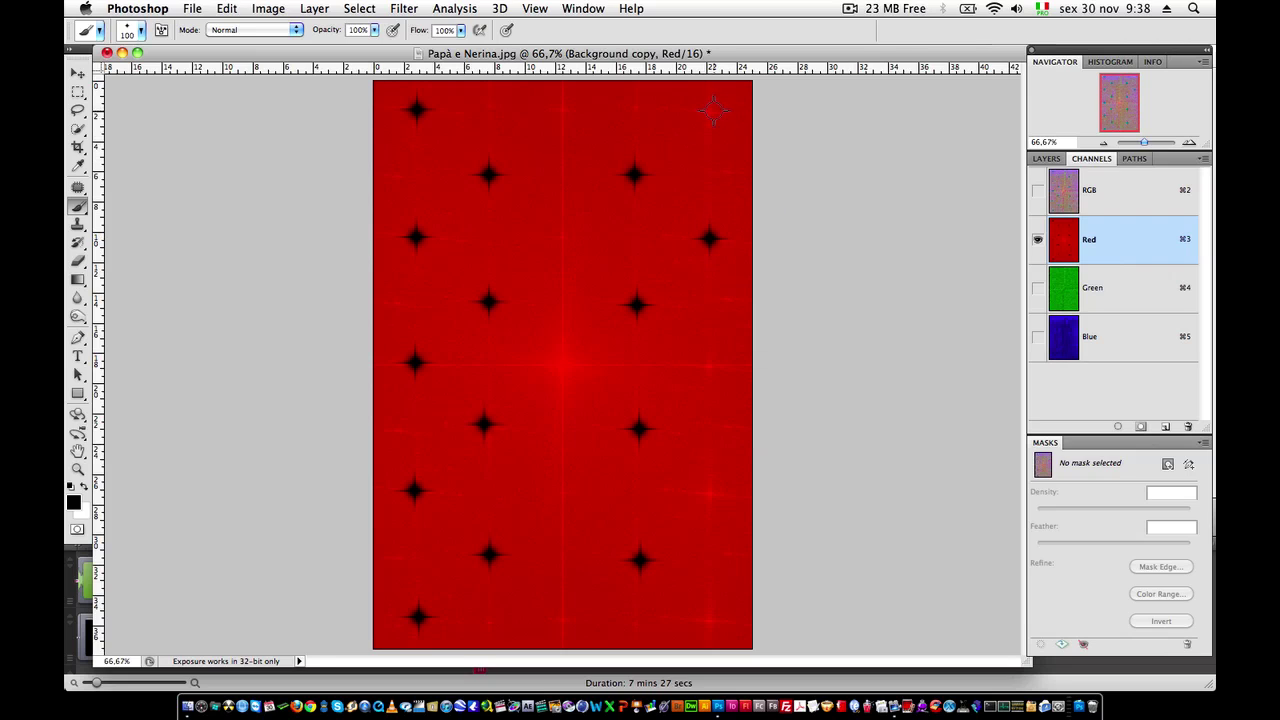
left_click(710, 114)
left_click(560, 108)
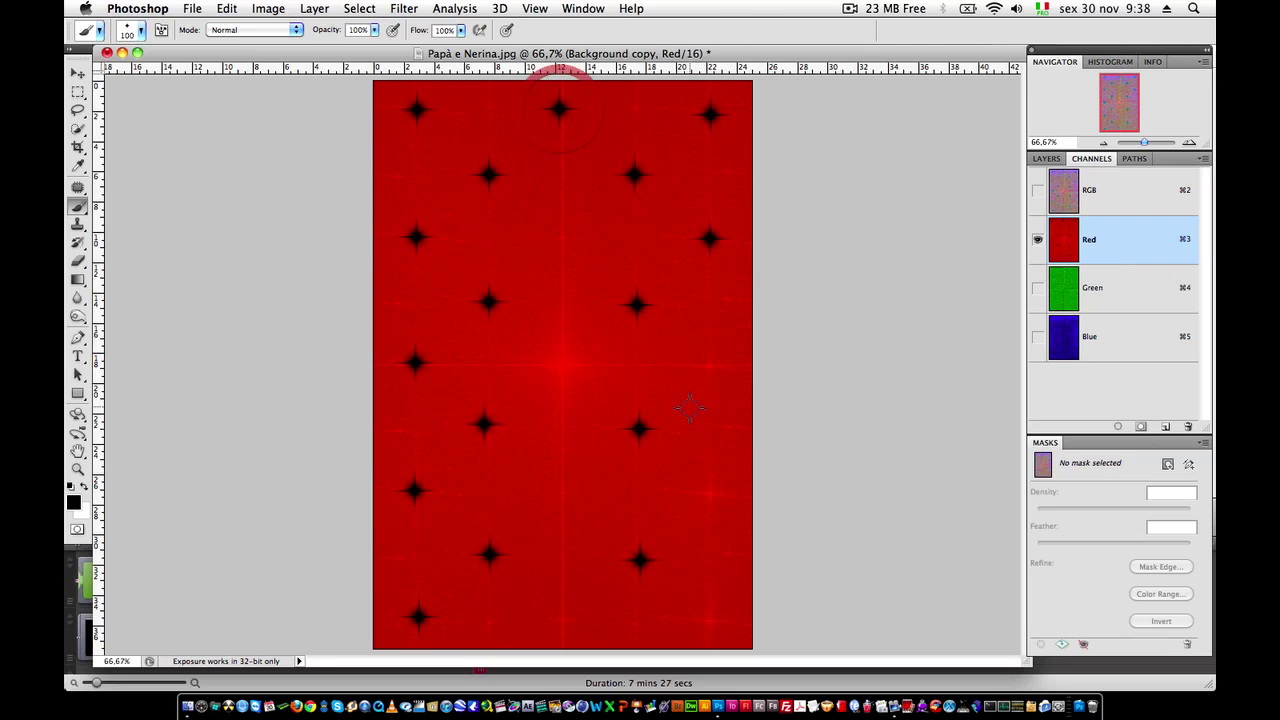
left_click(710, 490)
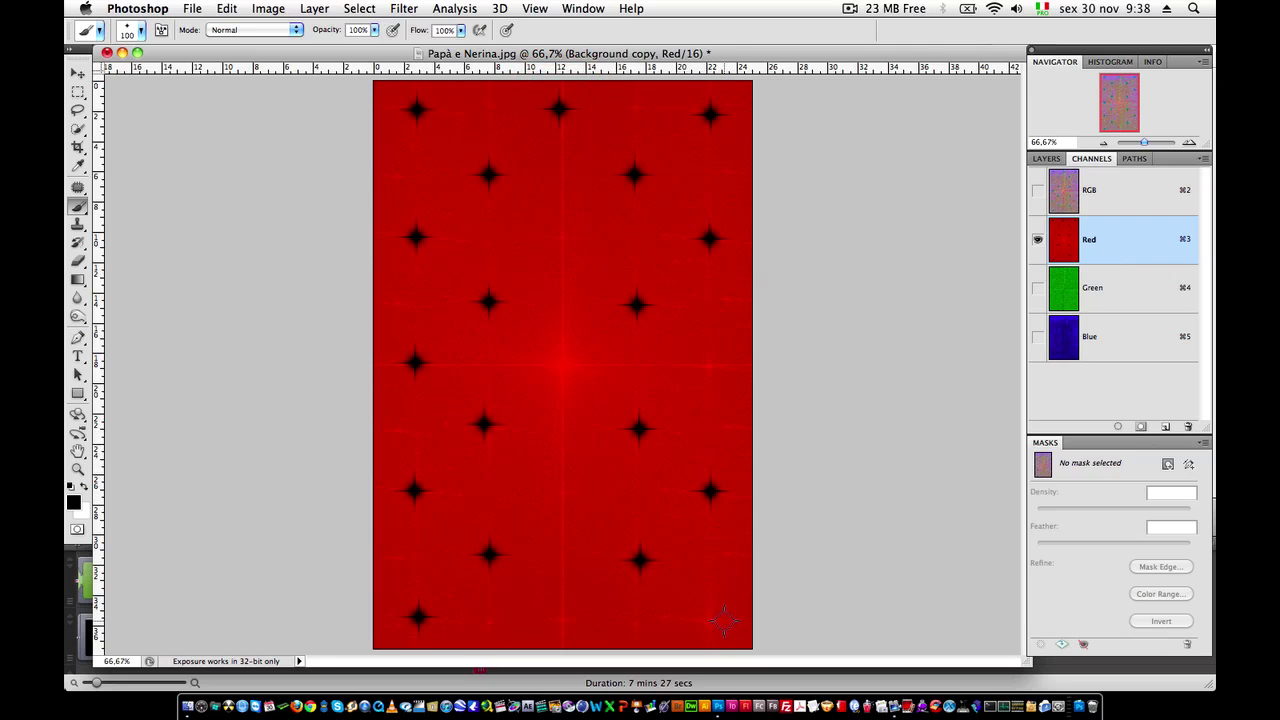
left_click(723, 620)
scroll(798, 273, "down", 1)
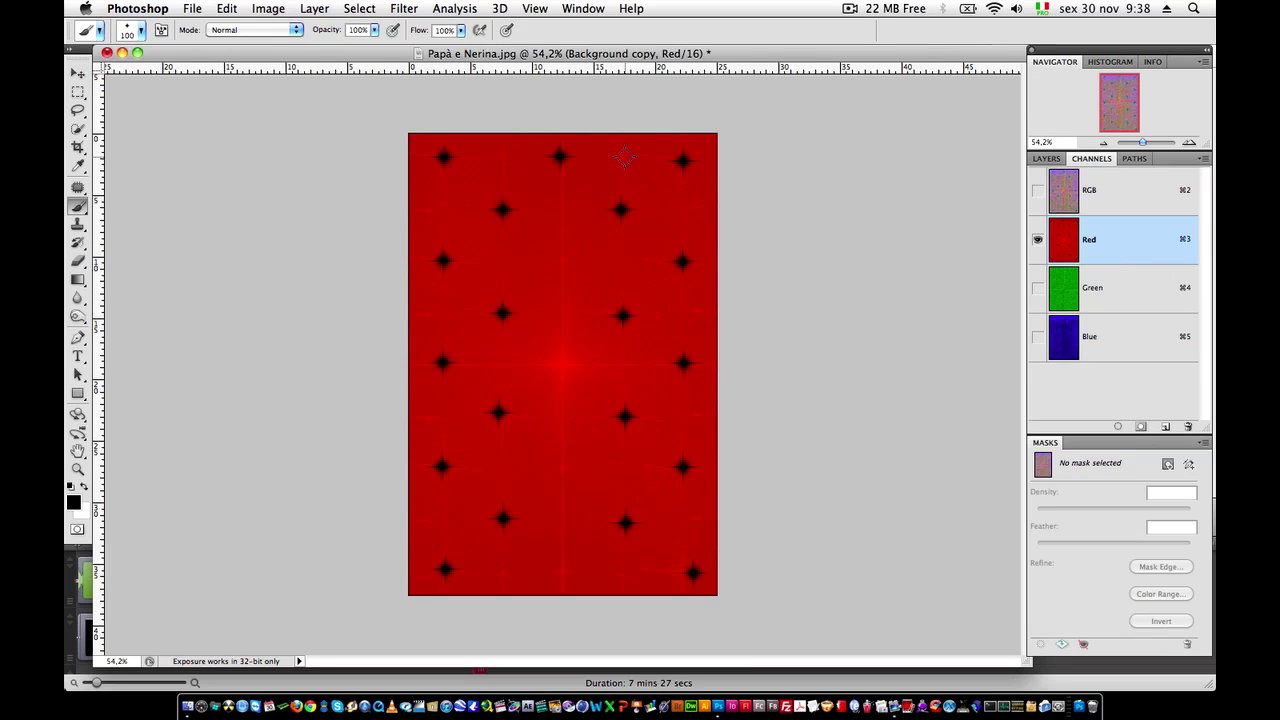
left_click(621, 155)
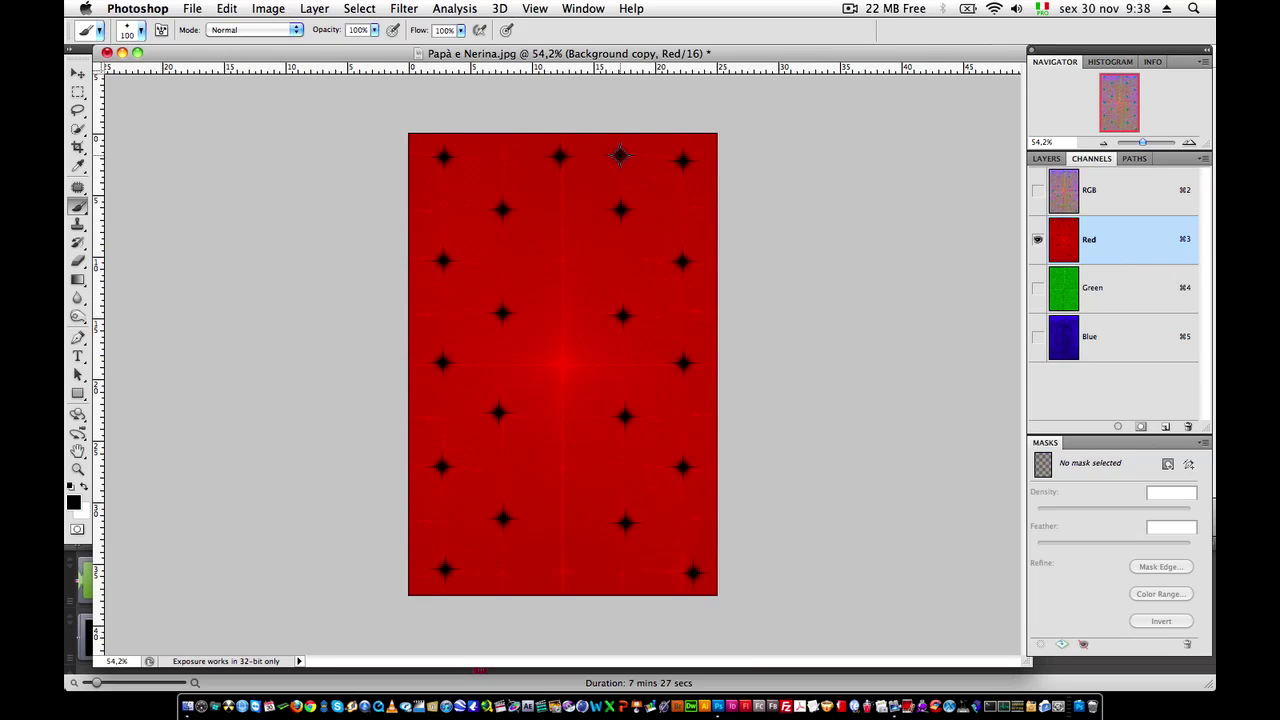
left_click(500, 153)
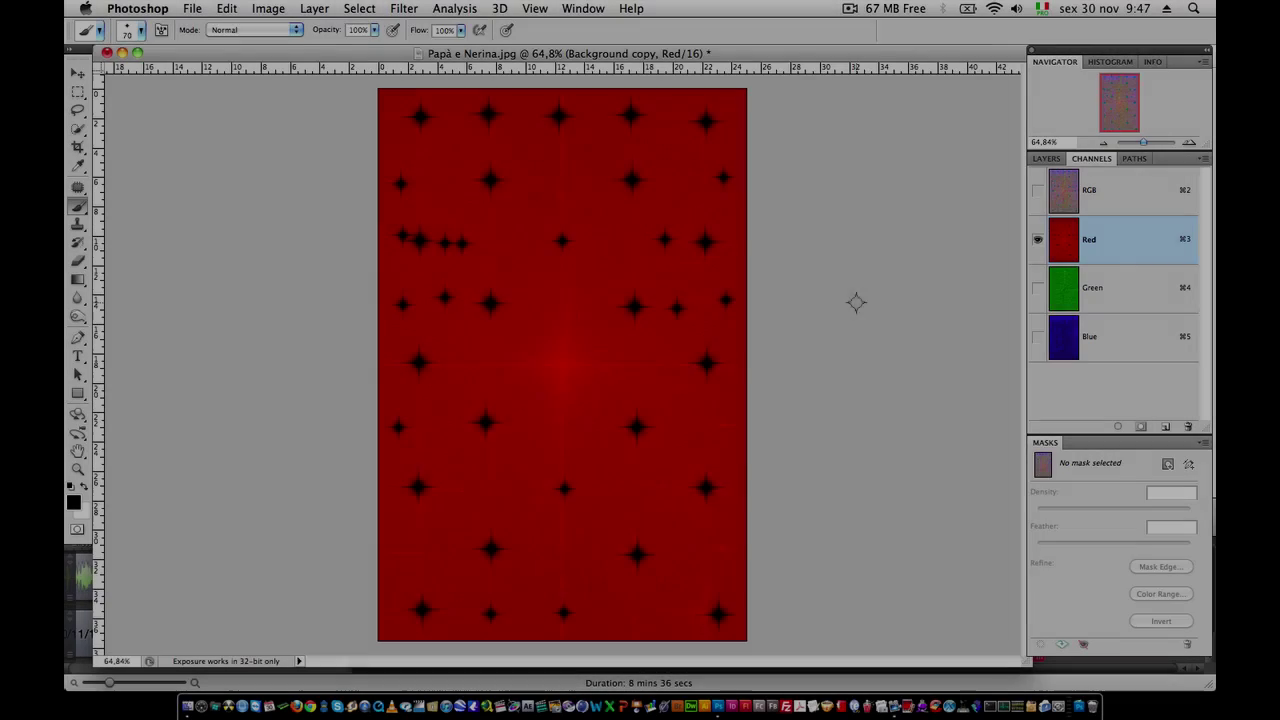
Step: Show all colour channels again and make the RGB composite active
left_click(1037, 190)
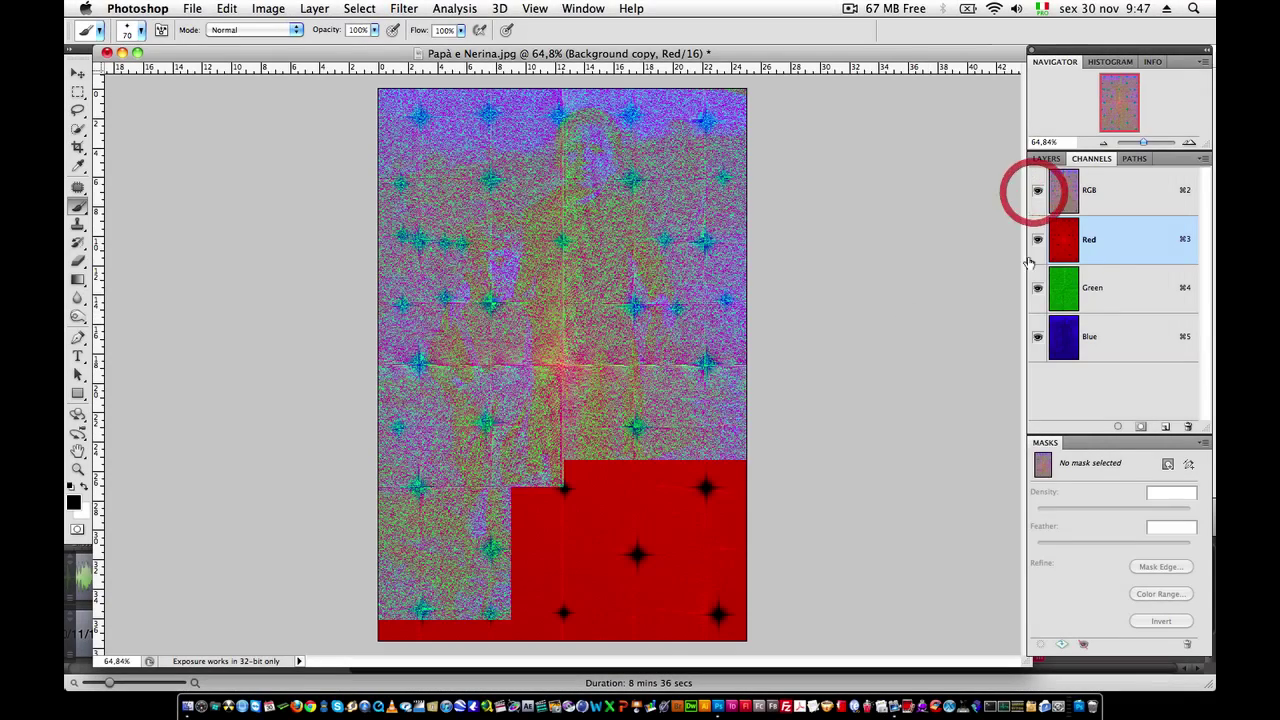
left_click(1046, 158)
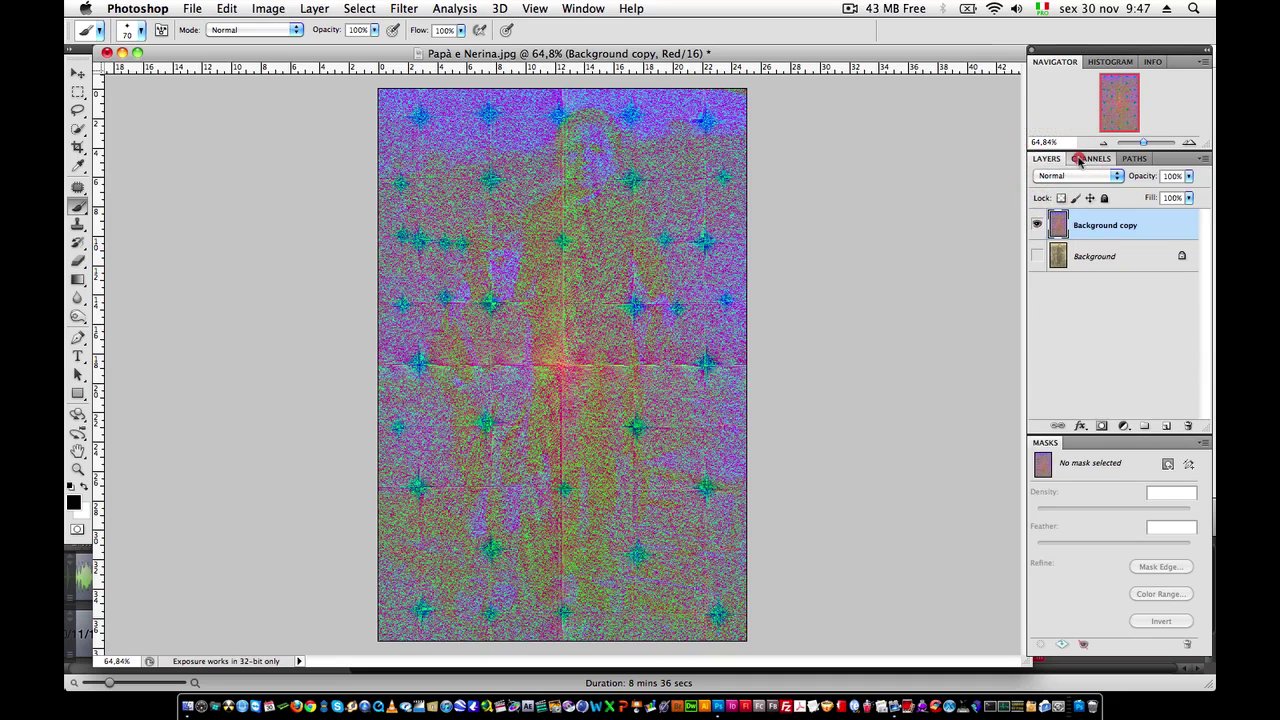
left_click(1079, 162)
left_click(1100, 190)
left_click(1046, 158)
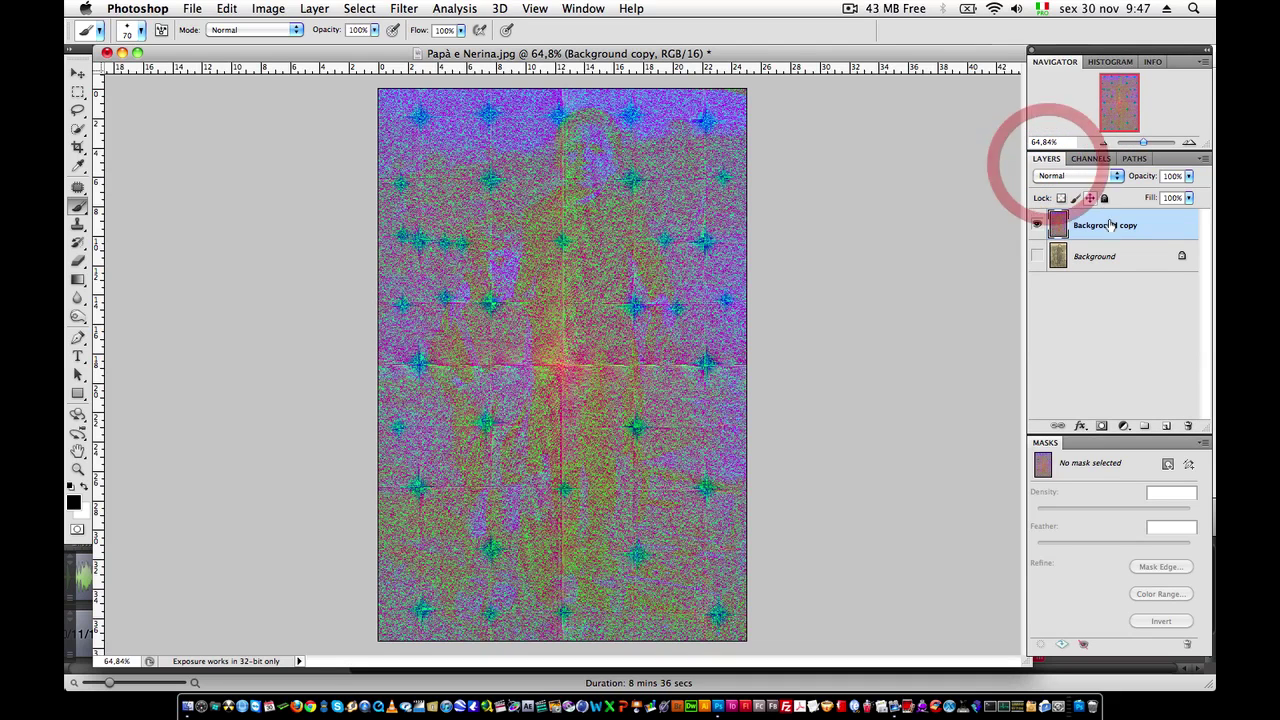
Step: Run Filter > Joofa > IFFT to rebuild the photo from the spectrum
left_click(407, 8)
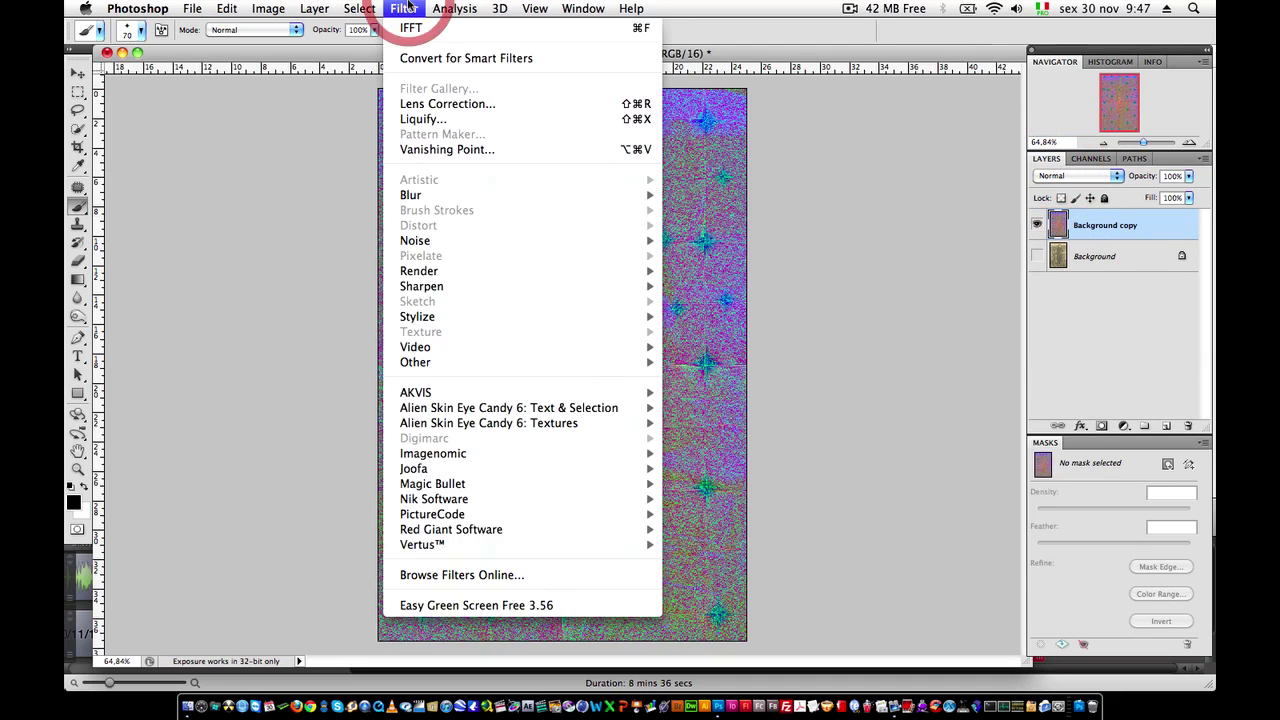
mouse_move(462, 476)
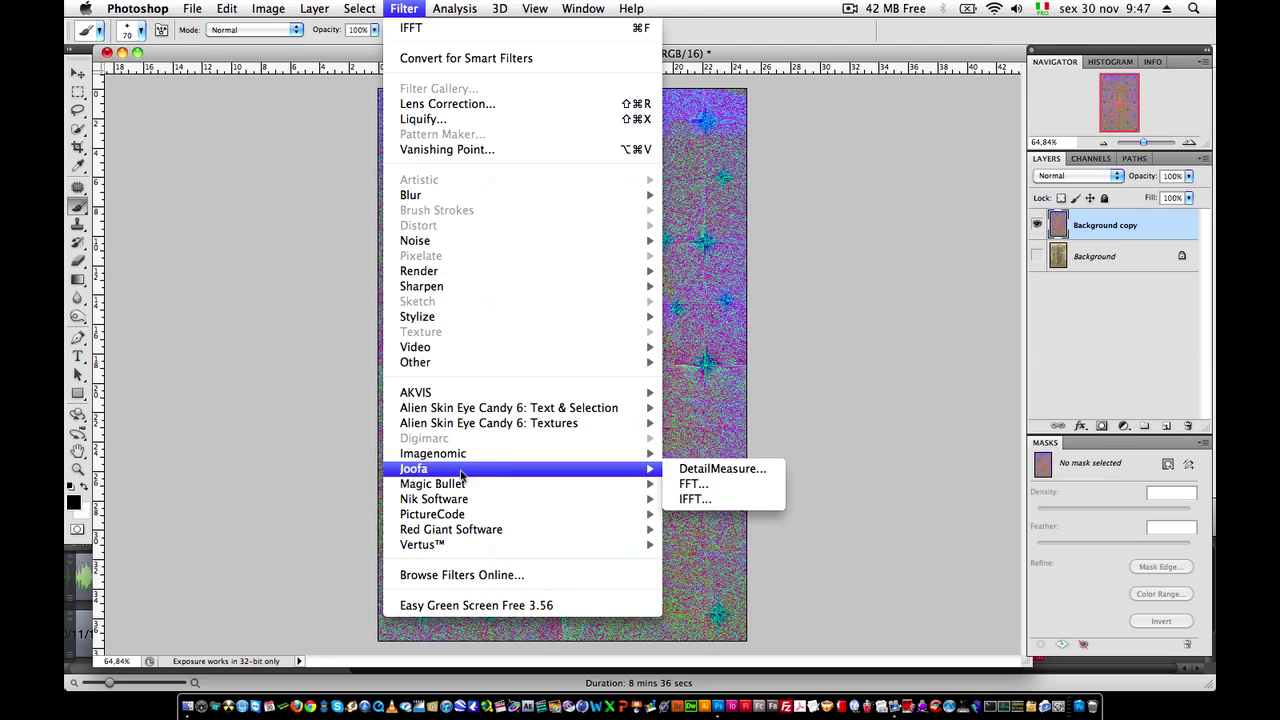
left_click(707, 496)
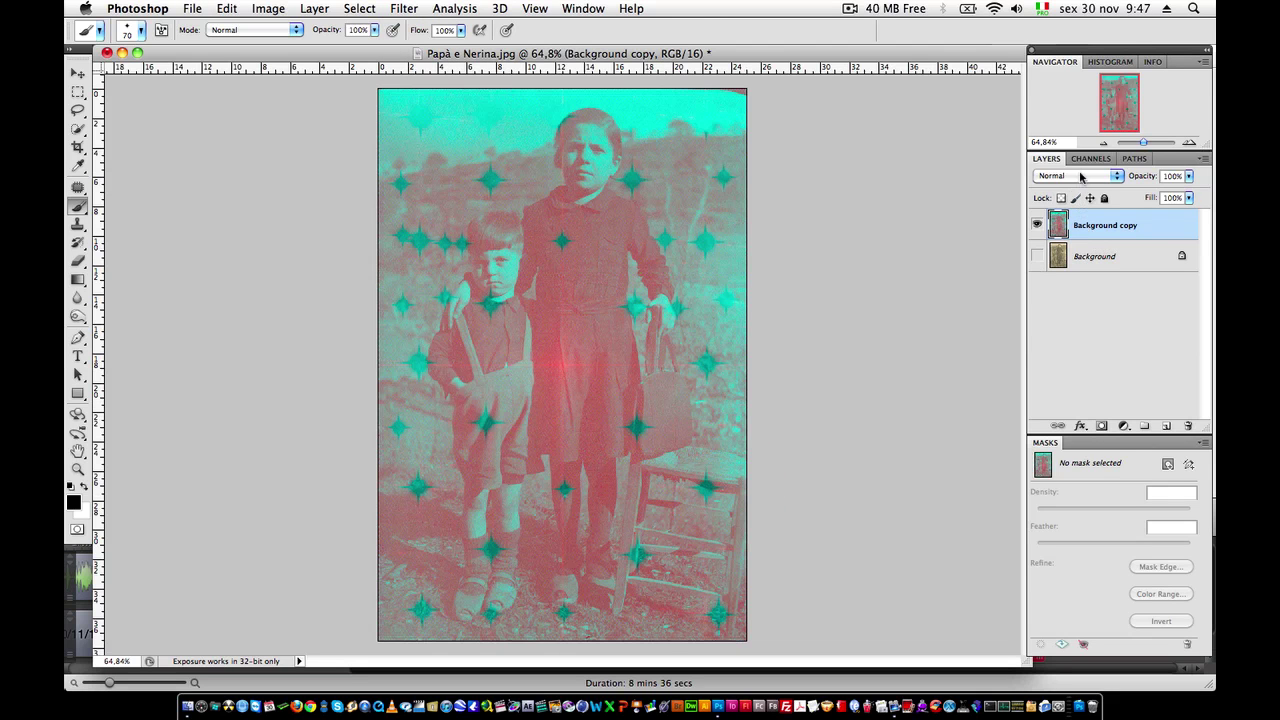
Step: Hide the Red and Blue channels to inspect the restored photo's Green channel alone
left_click(1089, 159)
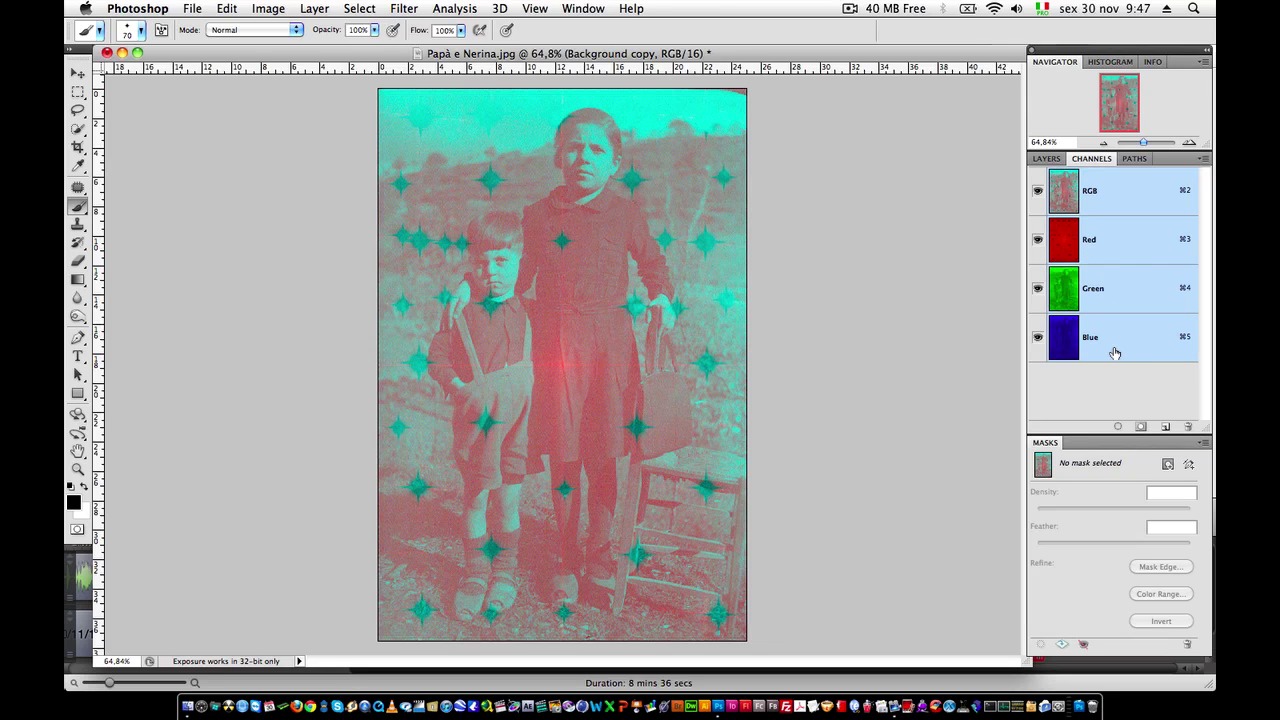
left_click(1038, 240)
left_click(1038, 337)
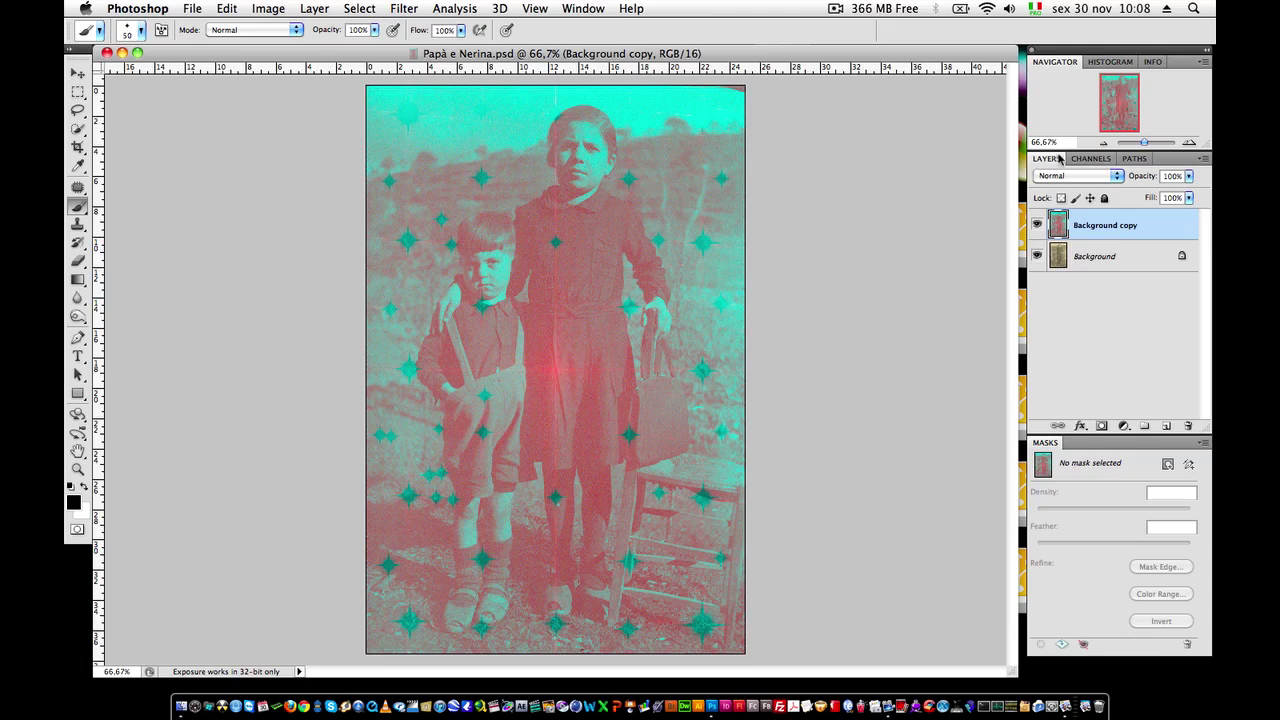
Step: Delete the original Background layer and view only Background copy's Green channel
left_click(1090, 158)
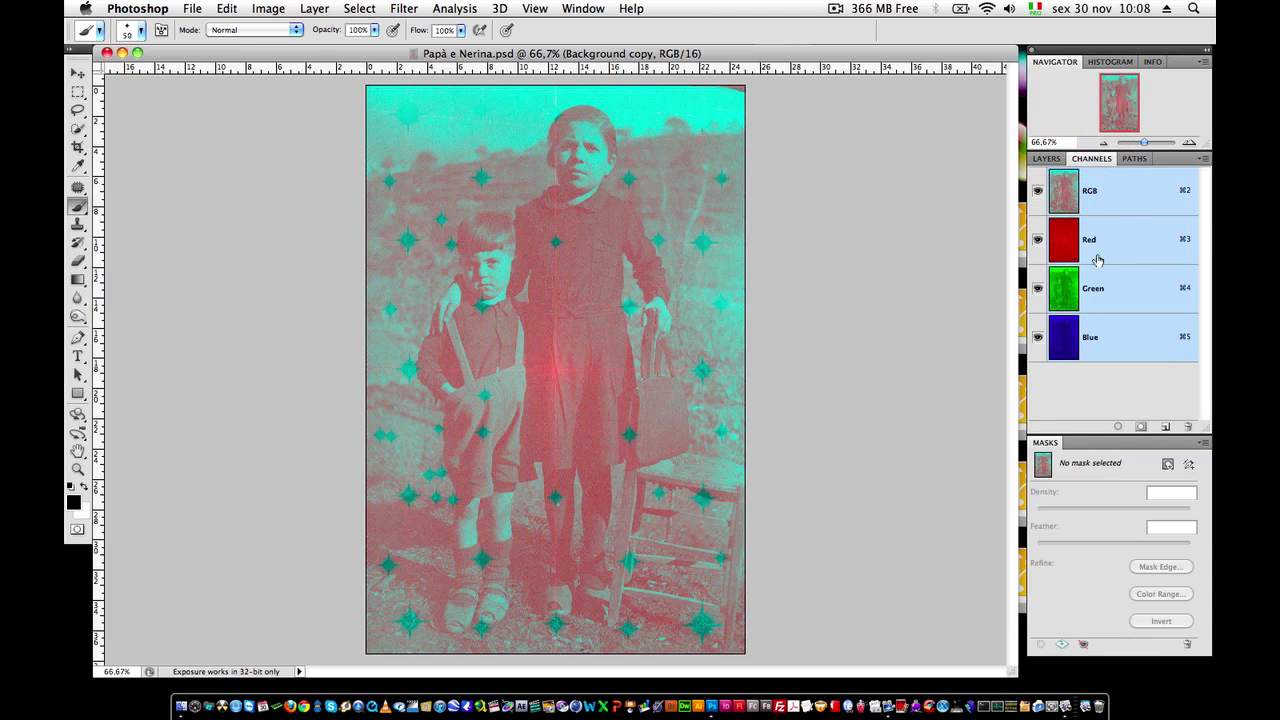
left_click(1046, 159)
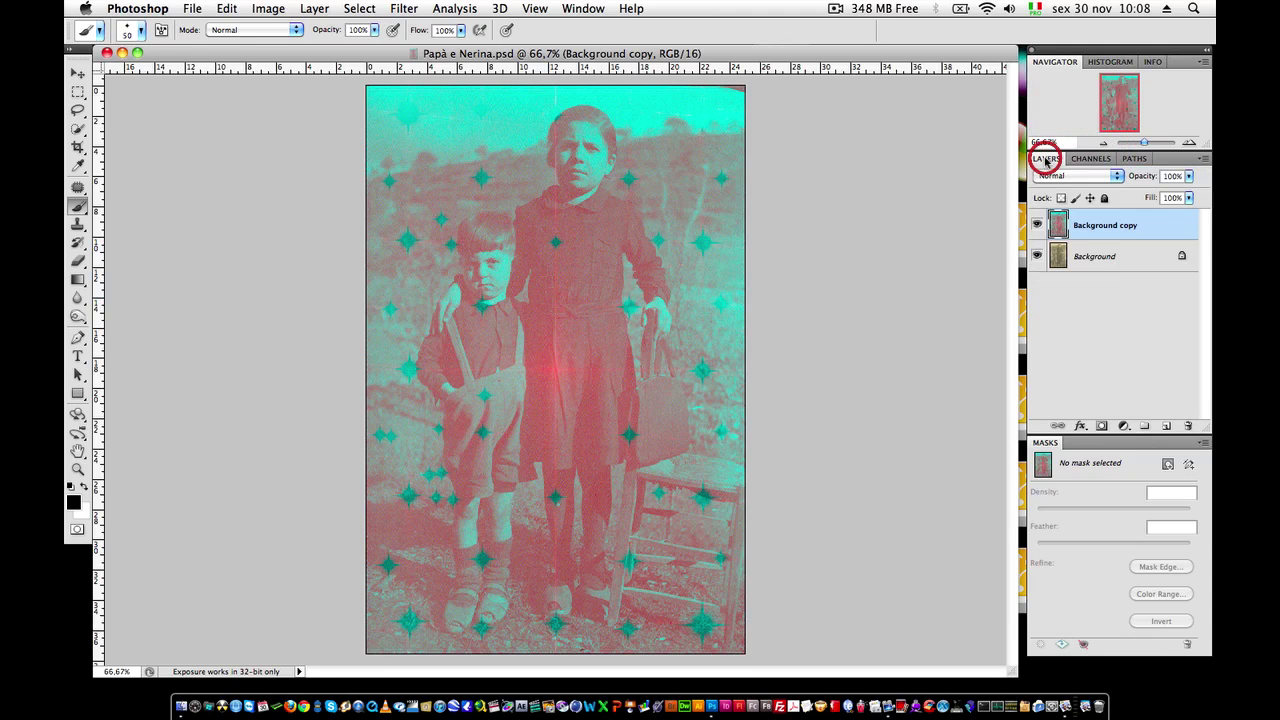
left_click(1085, 262)
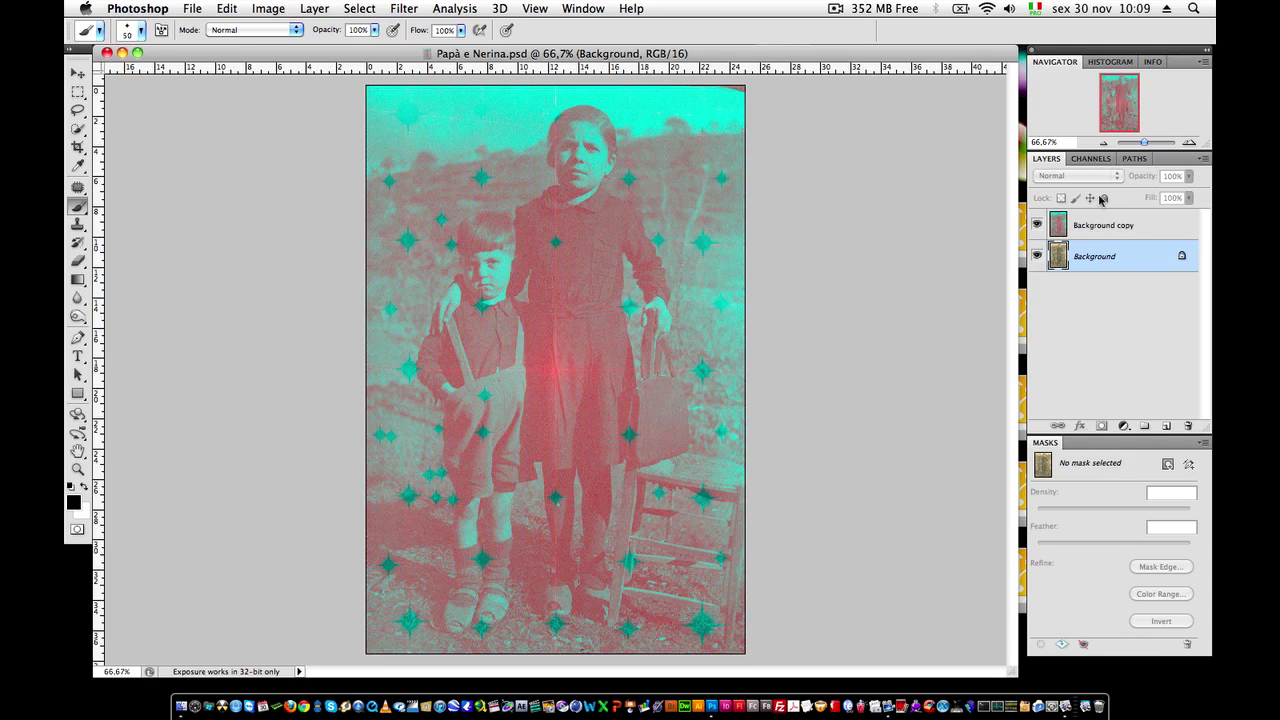
left_click_drag(1106, 260, 1189, 424)
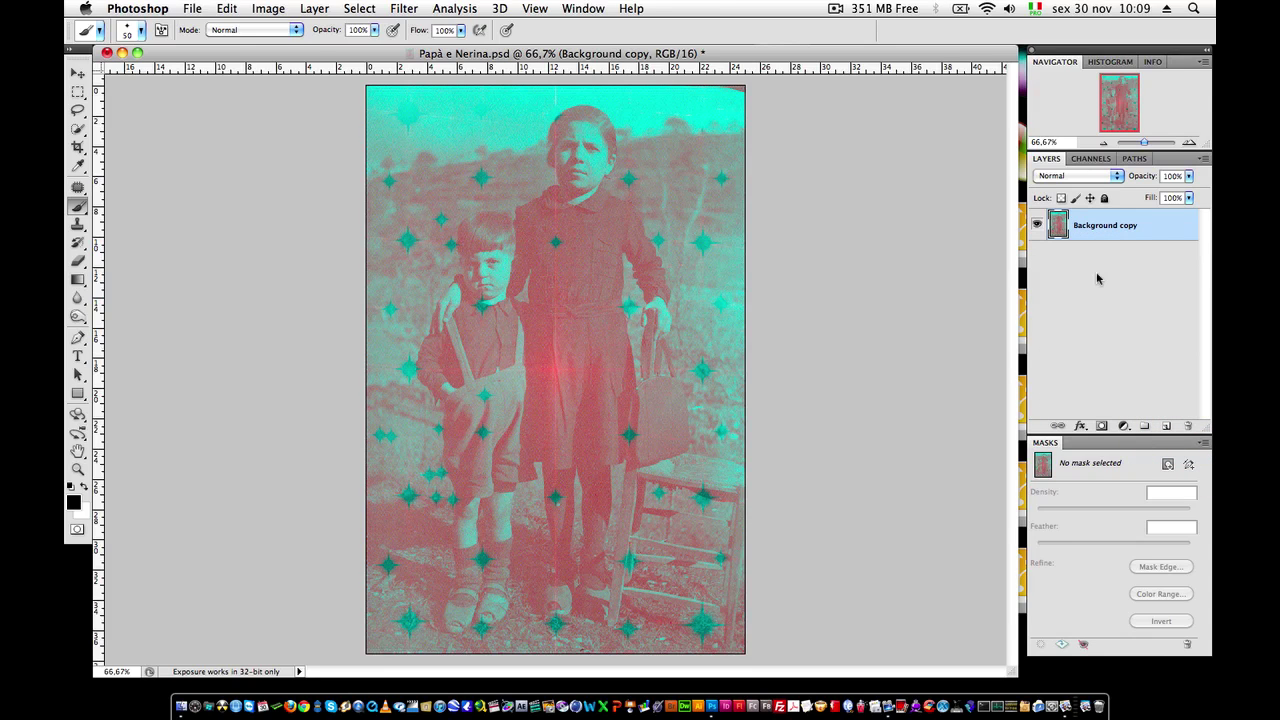
left_click(1089, 159)
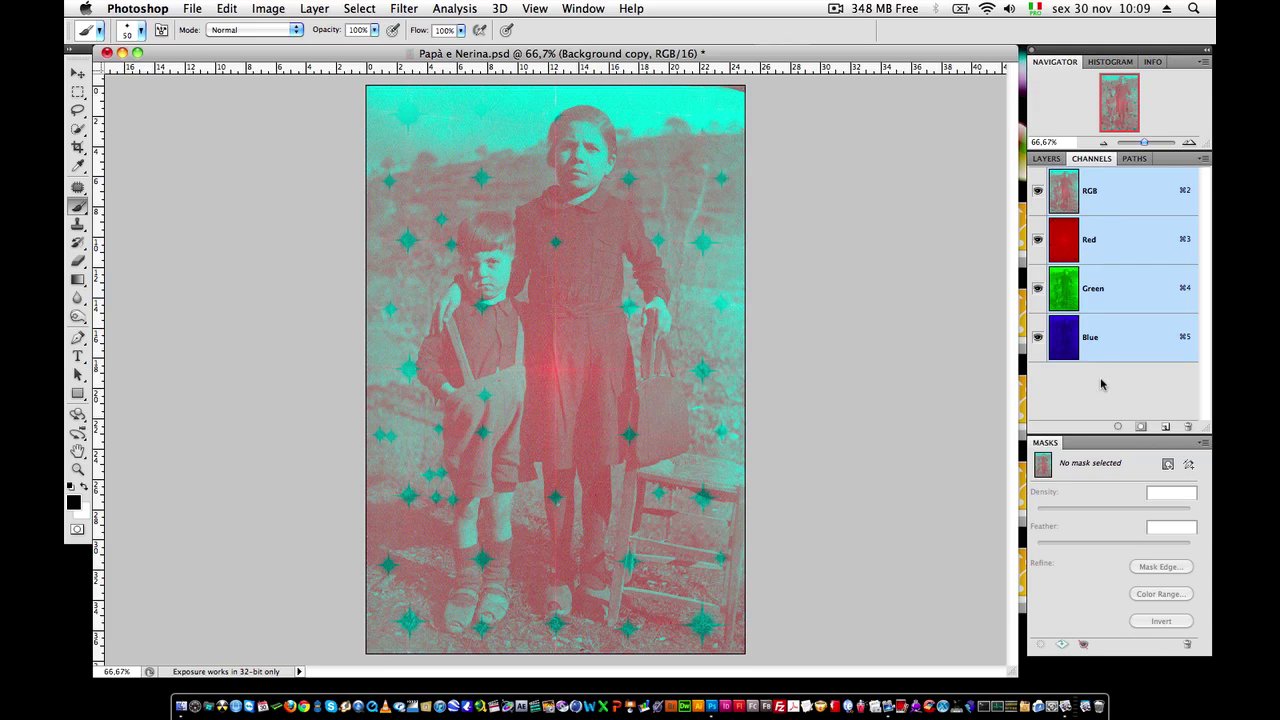
left_click(1095, 289)
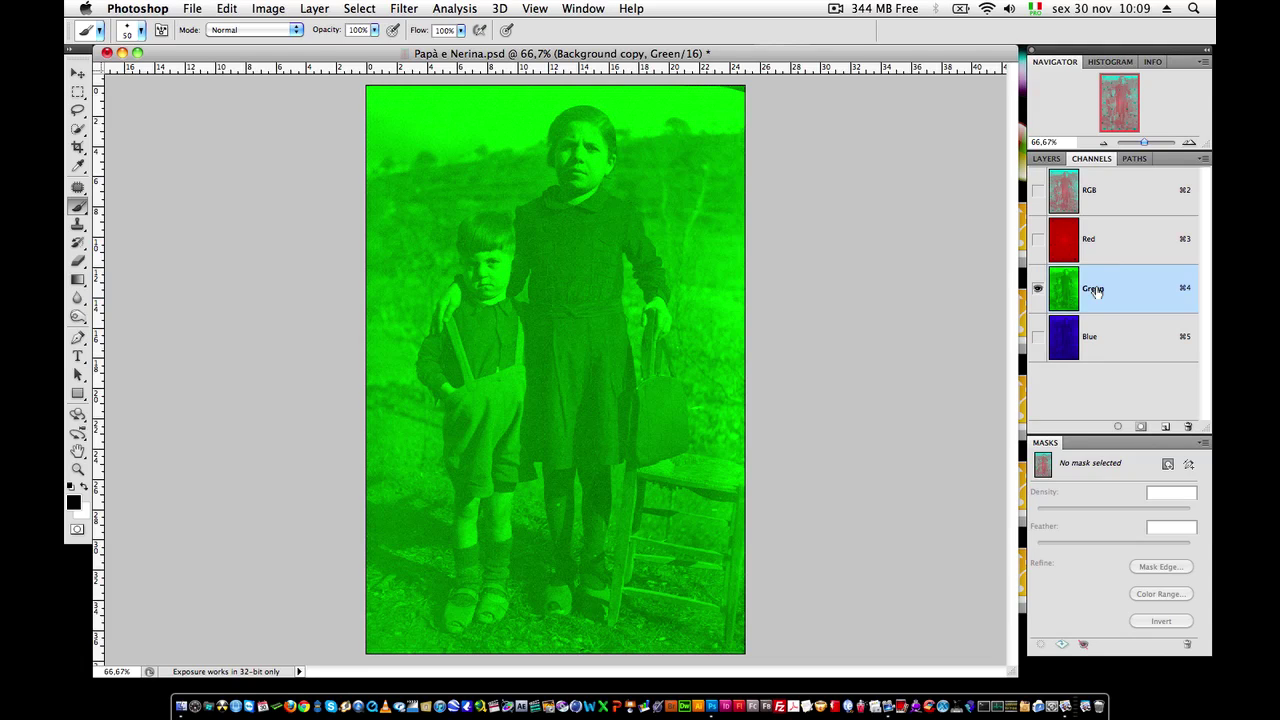
Step: Duplicate the Green channel twice, creating Green copy and Green copy 2
right_click(1095, 290)
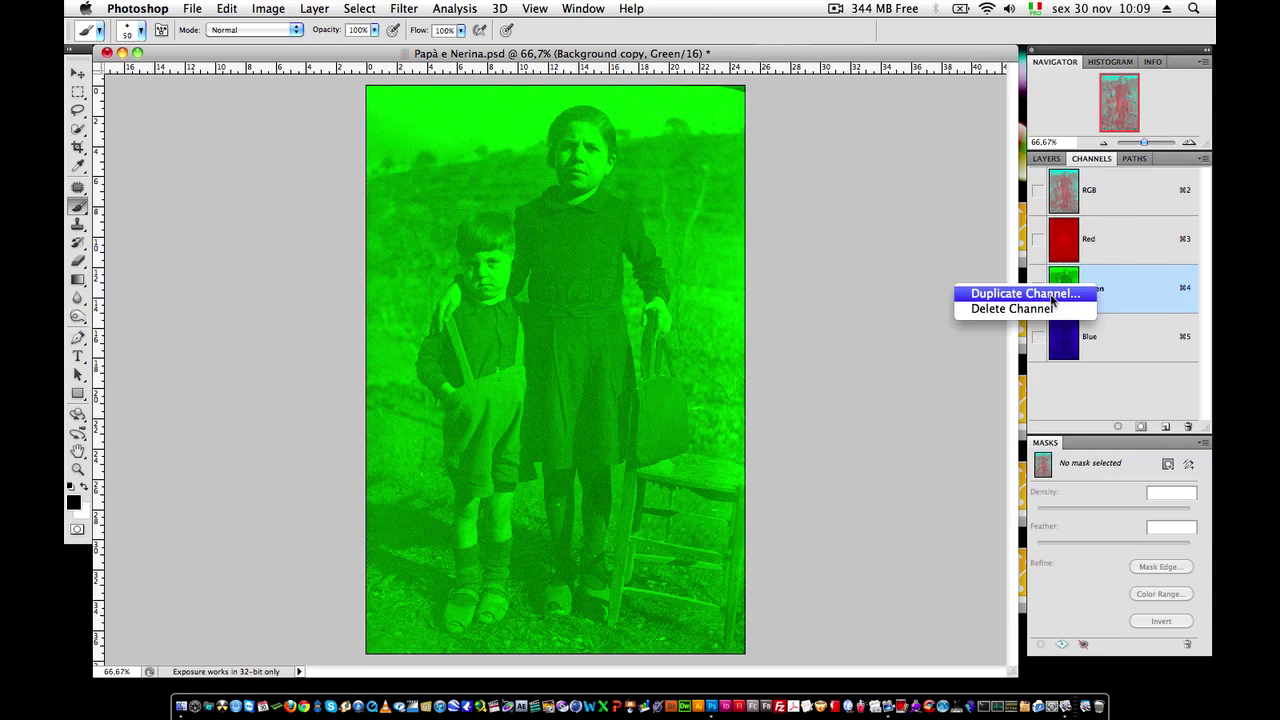
left_click(1051, 296)
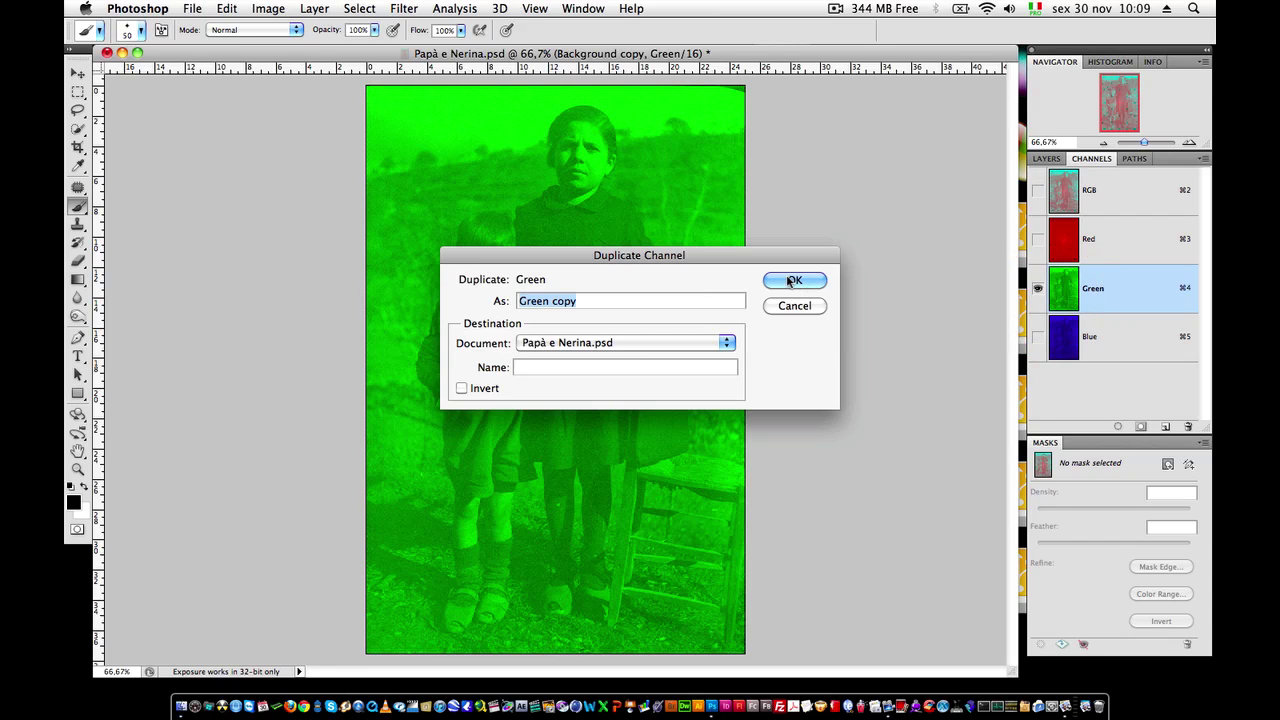
left_click(787, 277)
right_click(1092, 288)
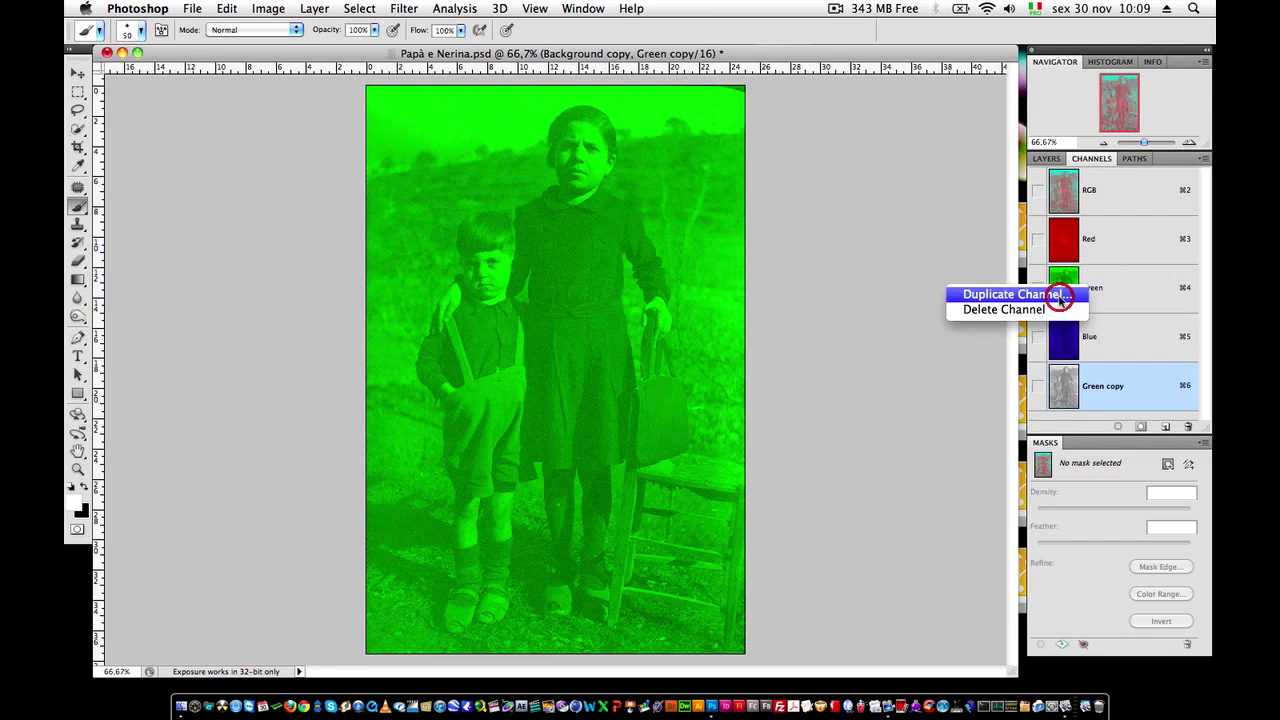
left_click(1051, 292)
left_click(794, 280)
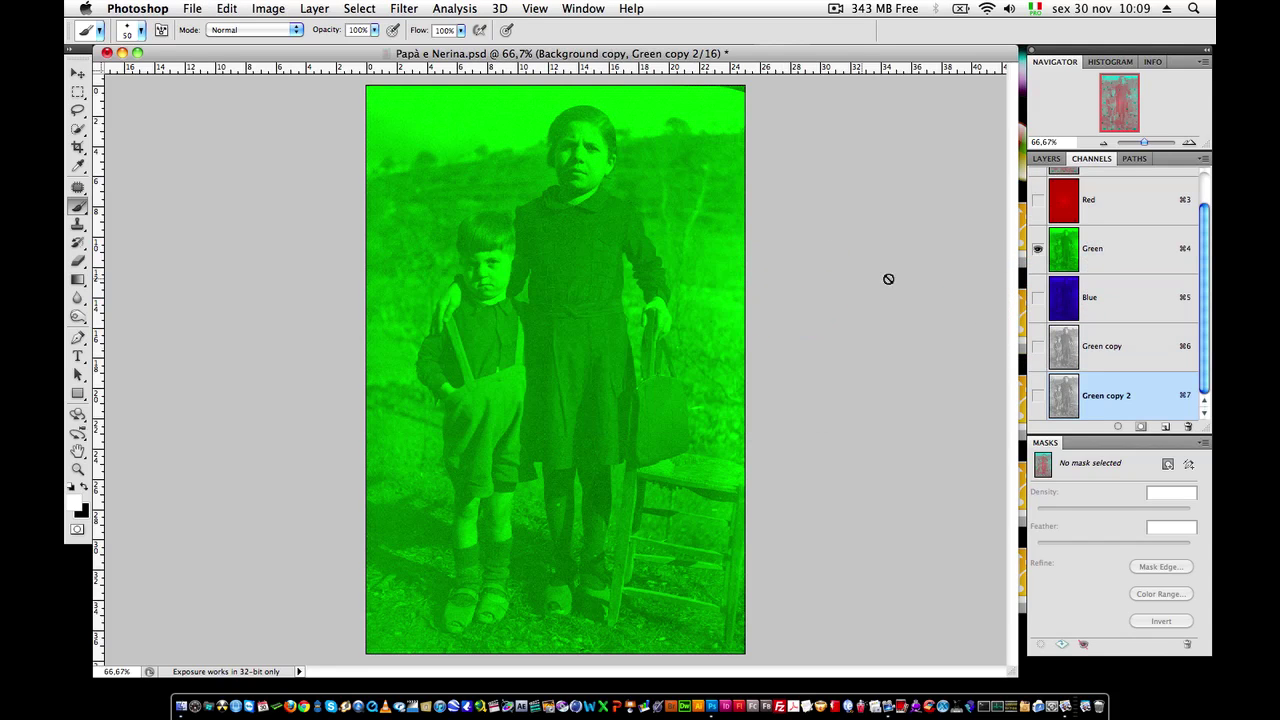
Step: Select the Red and Blue channels and drag Blue to the trash
left_click(1089, 309)
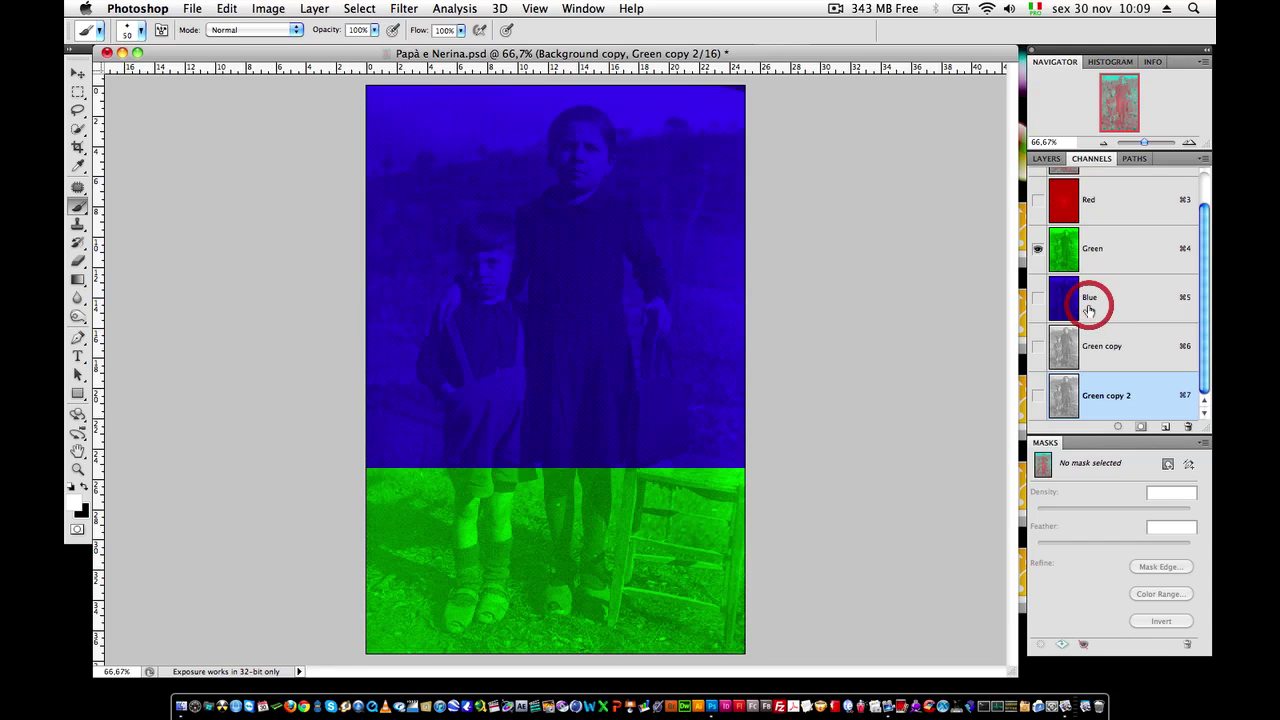
left_click(1094, 200, "shift")
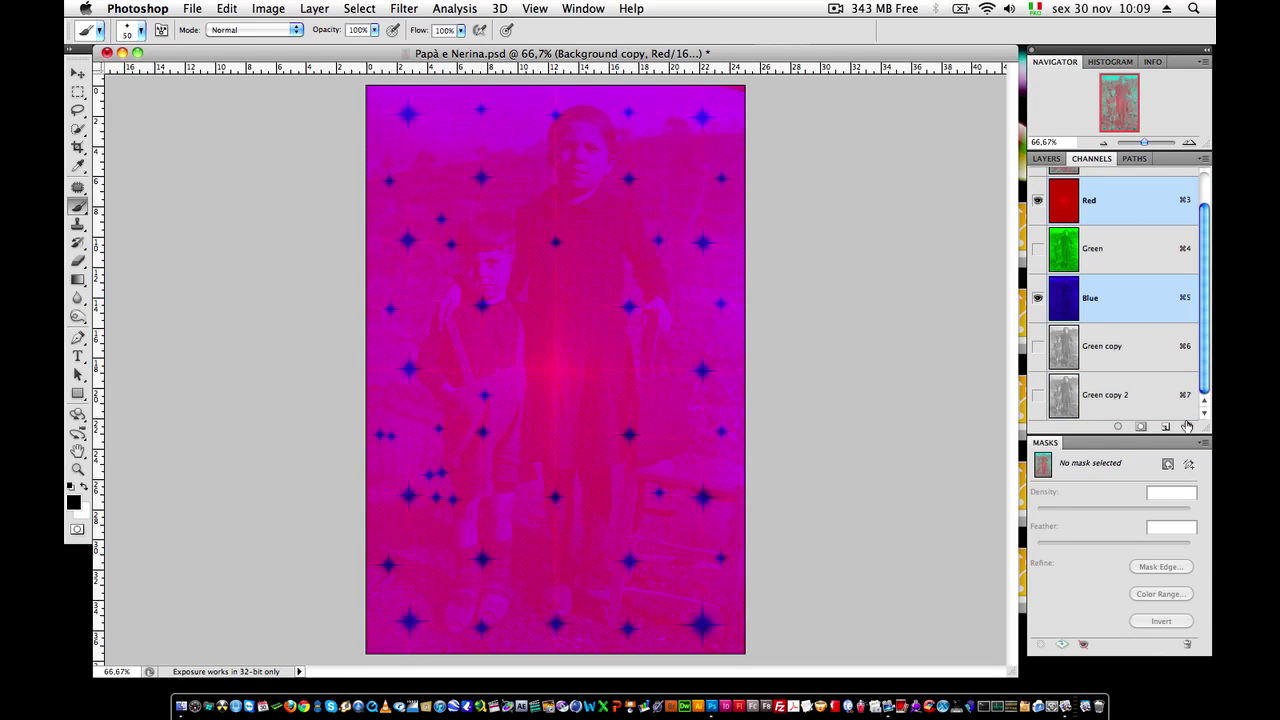
left_click_drag(1098, 293, 1192, 428)
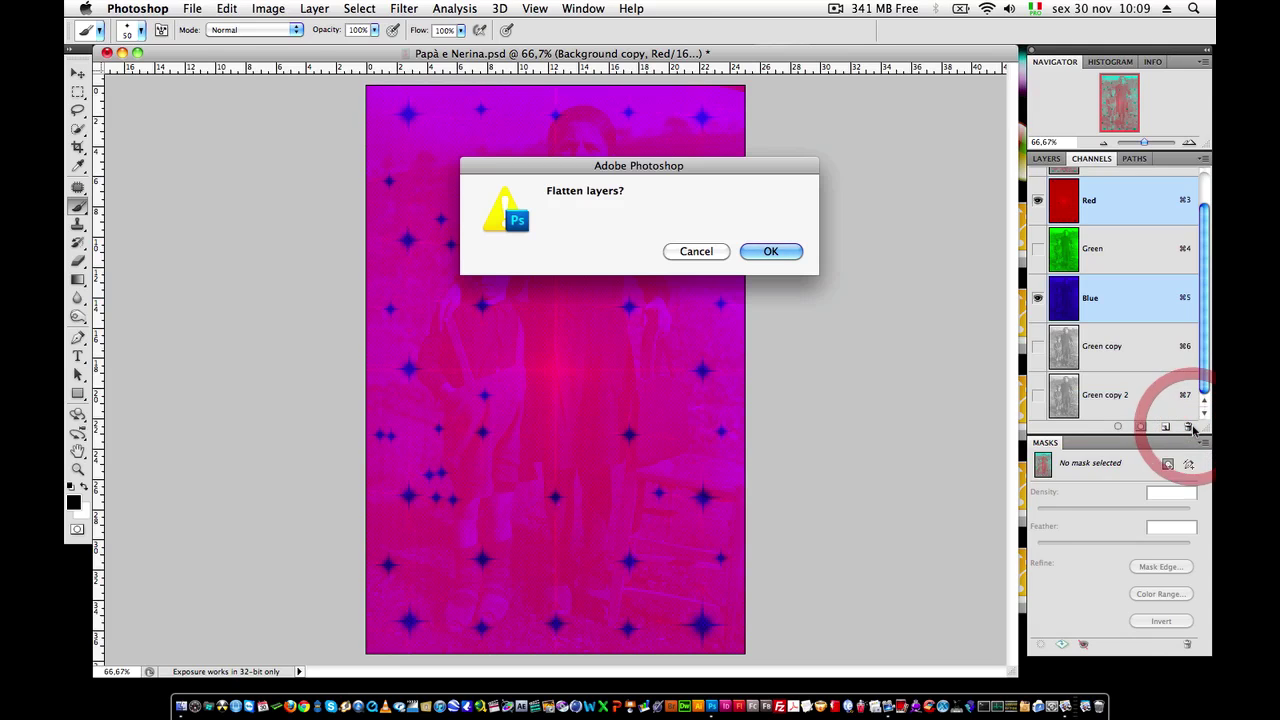
Step: Accept flattening to remove Blue, then make Magenta and Green copy 2 visible
left_click(767, 251)
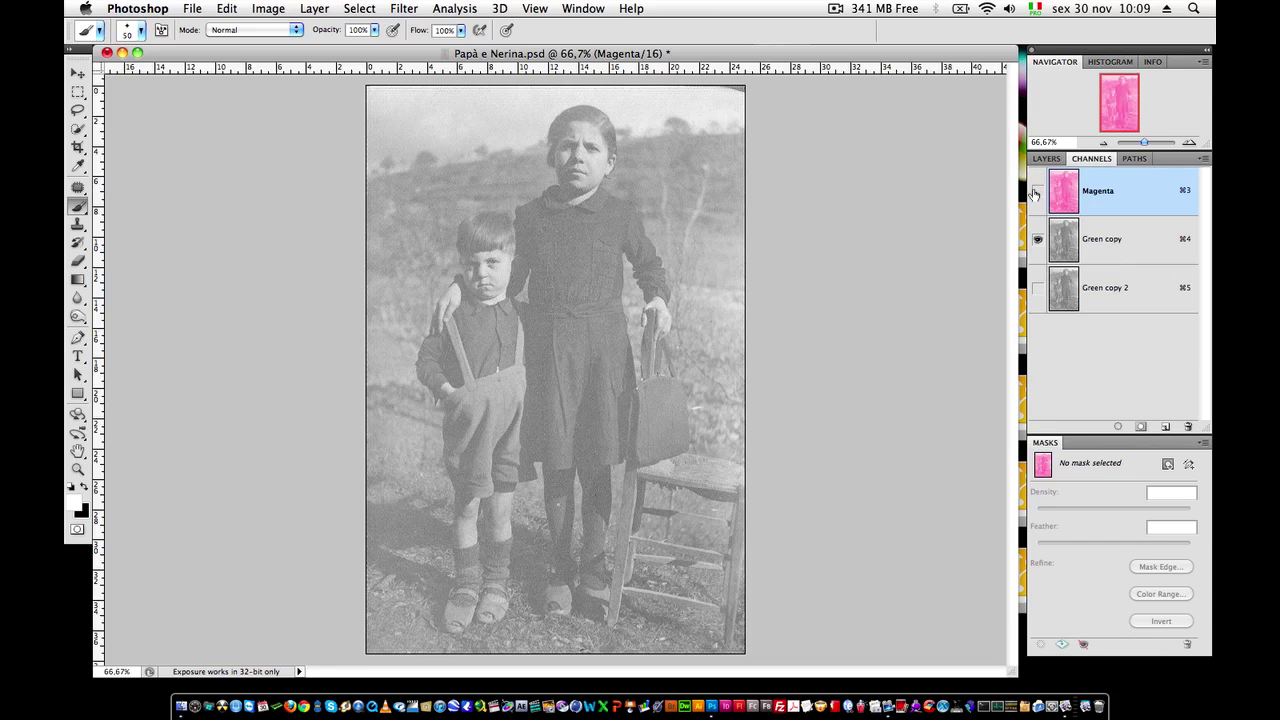
left_click(1036, 192)
left_click(1039, 287)
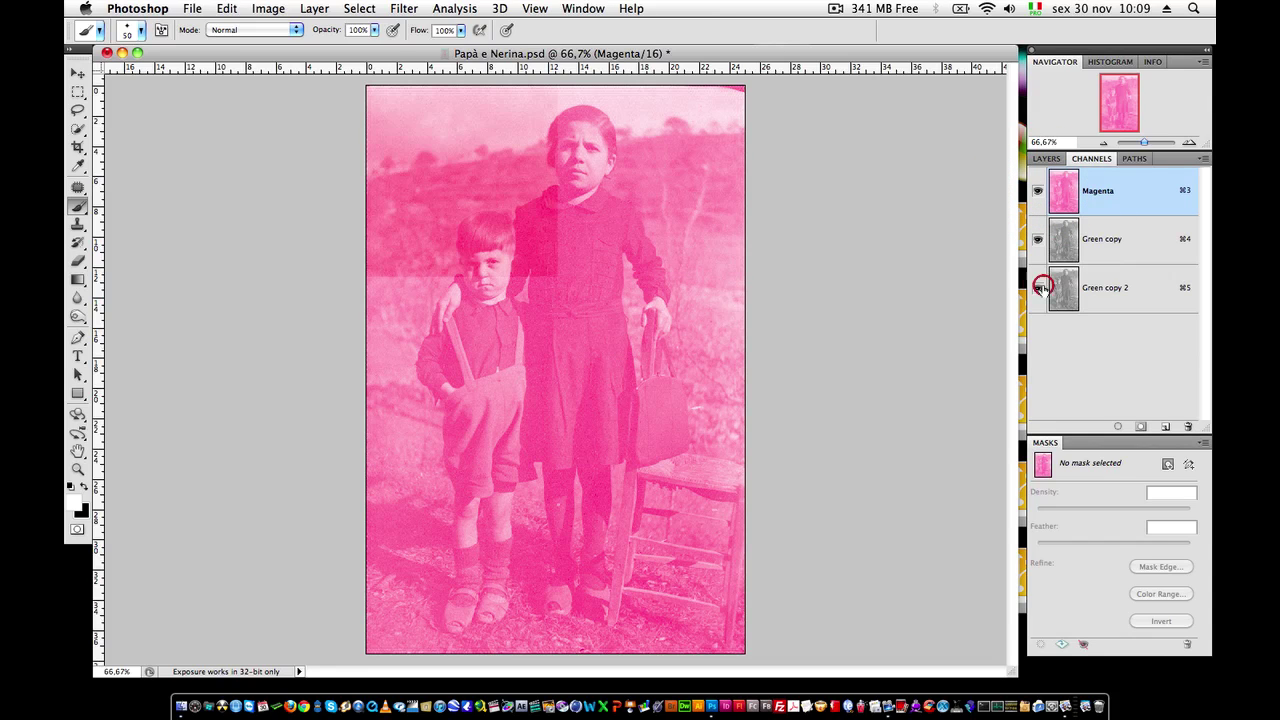
Step: Convert the image mode to RGB Color via Image > Mode
left_click(272, 8)
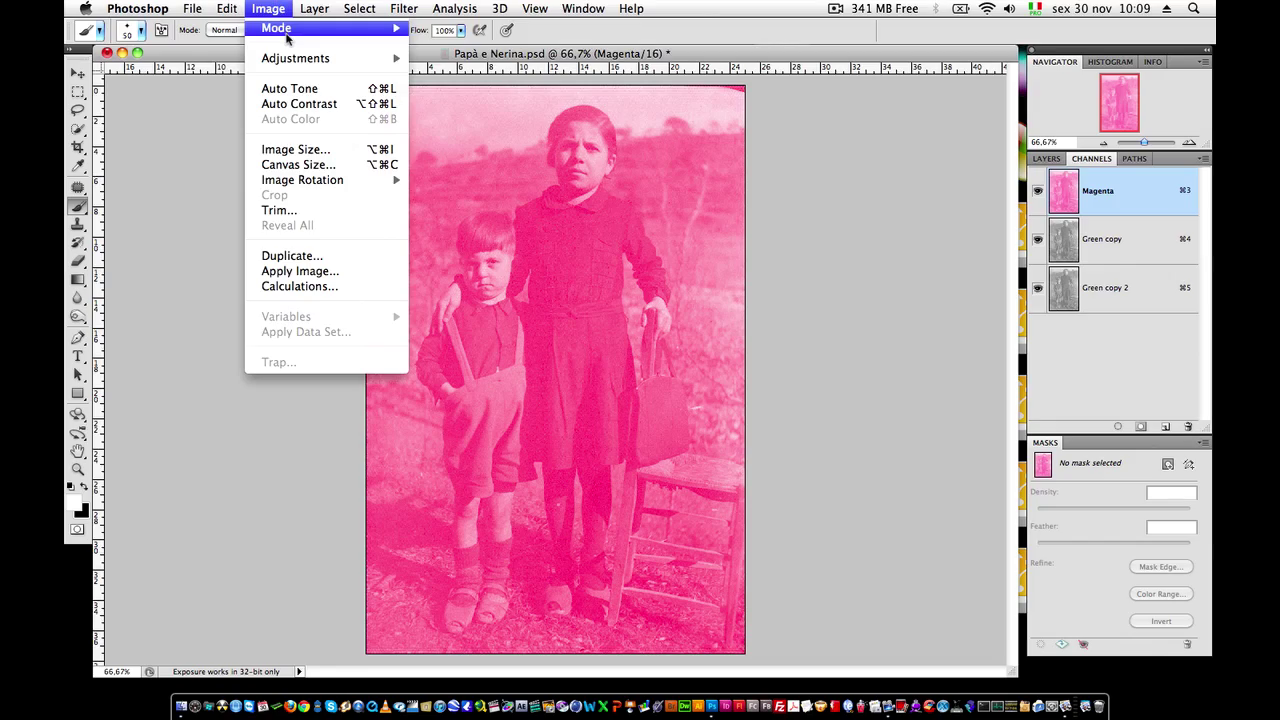
mouse_move(286, 38)
left_click(468, 90)
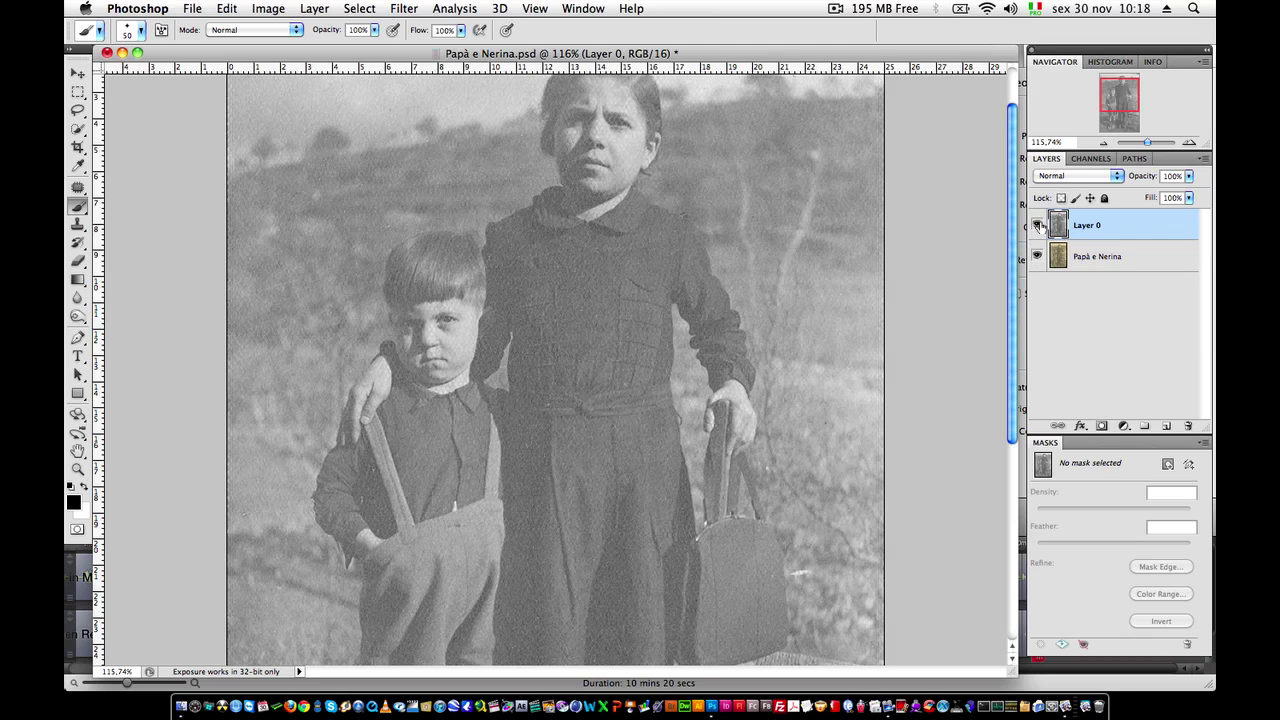
left_click(1038, 226)
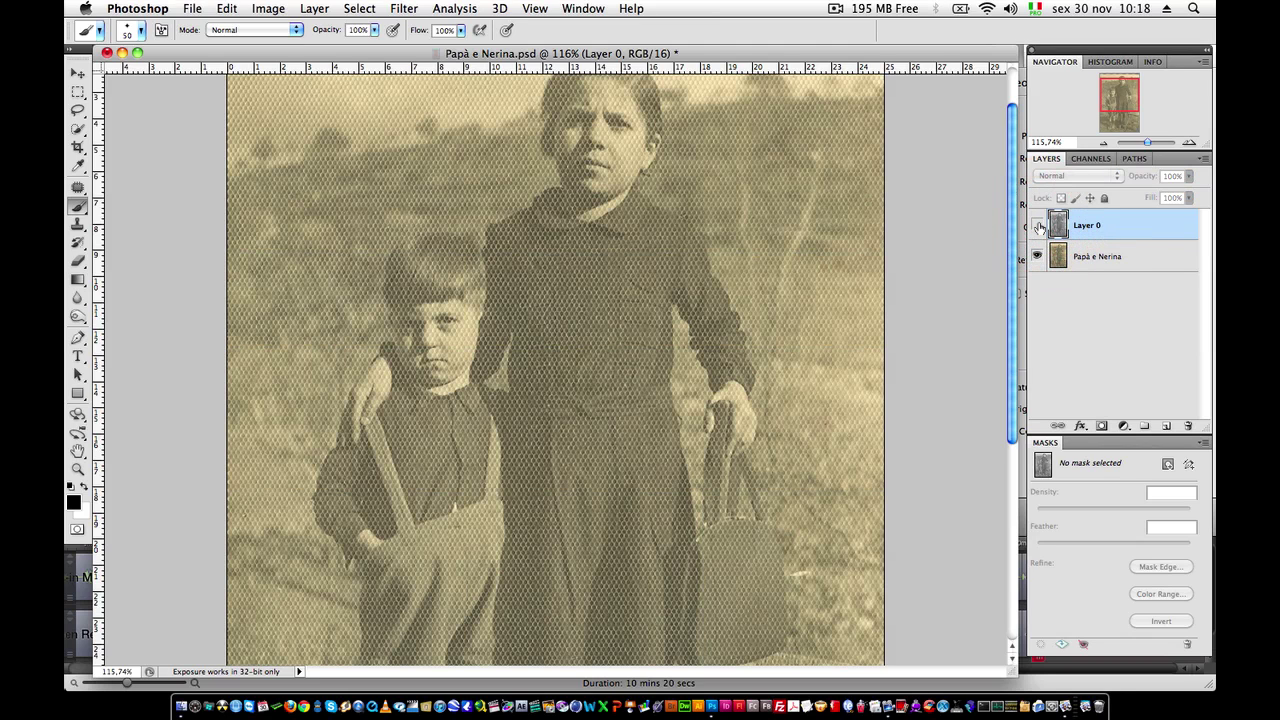
left_click(1038, 226)
left_click(1038, 226)
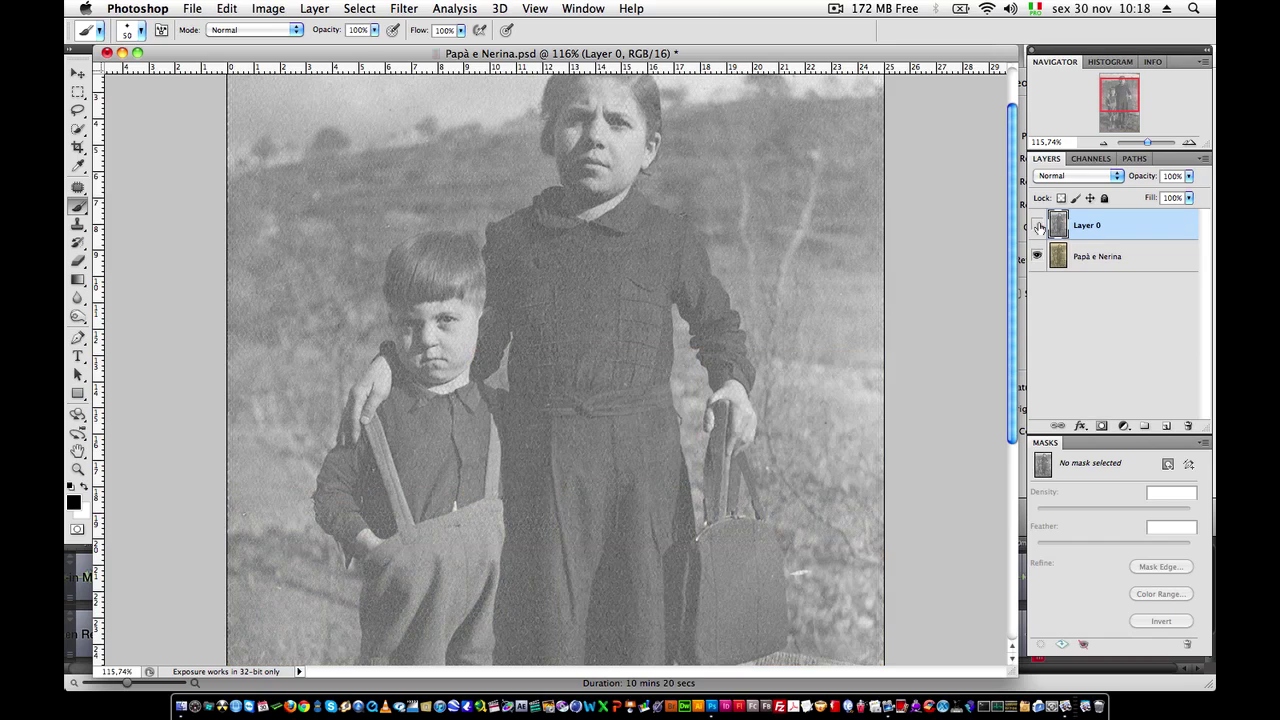
left_click(1038, 226)
scroll(756, 238, "down", 3)
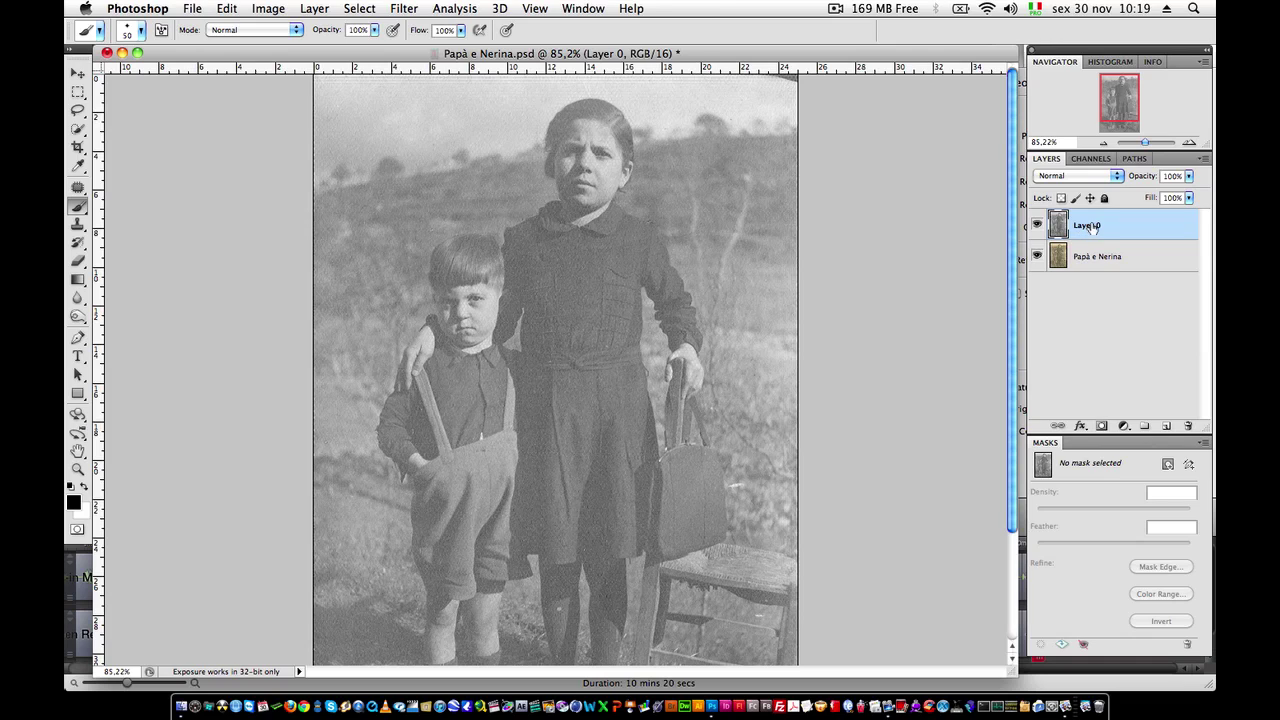
Step: Set Layer 0's blend mode to Luminosity and toggle its visibility to compare with the original
left_click(1084, 177)
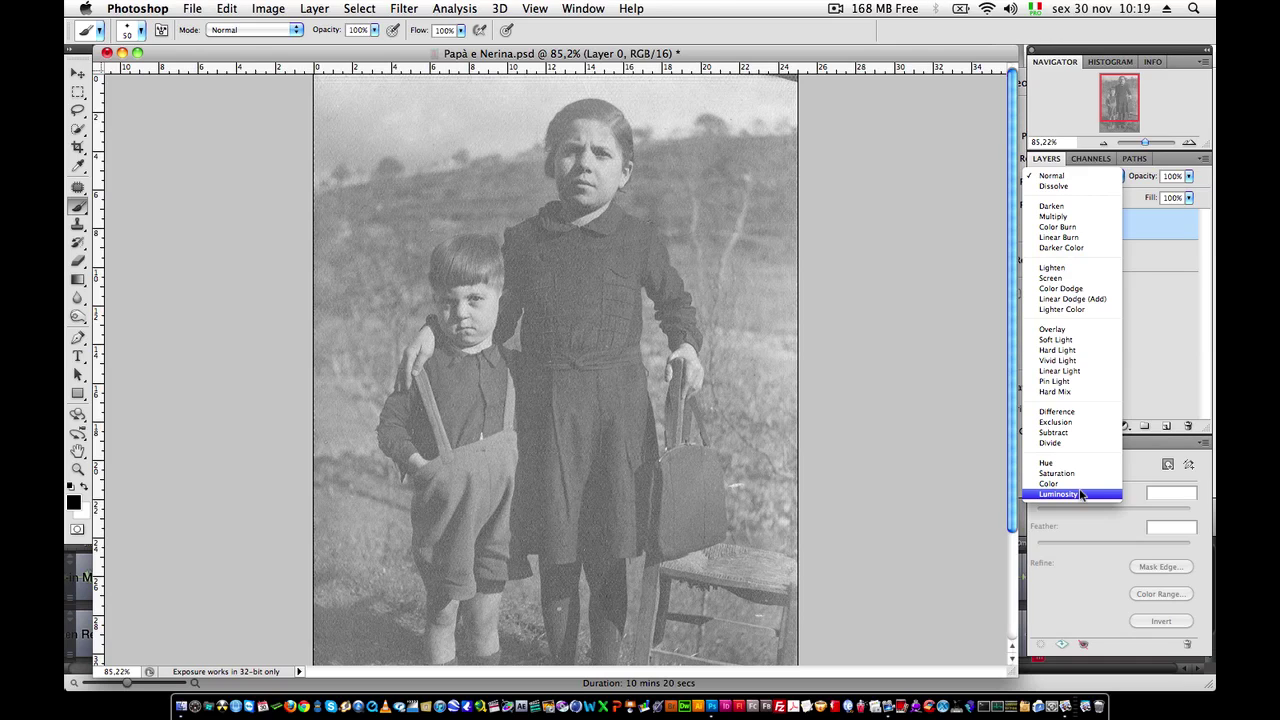
left_click(1080, 494)
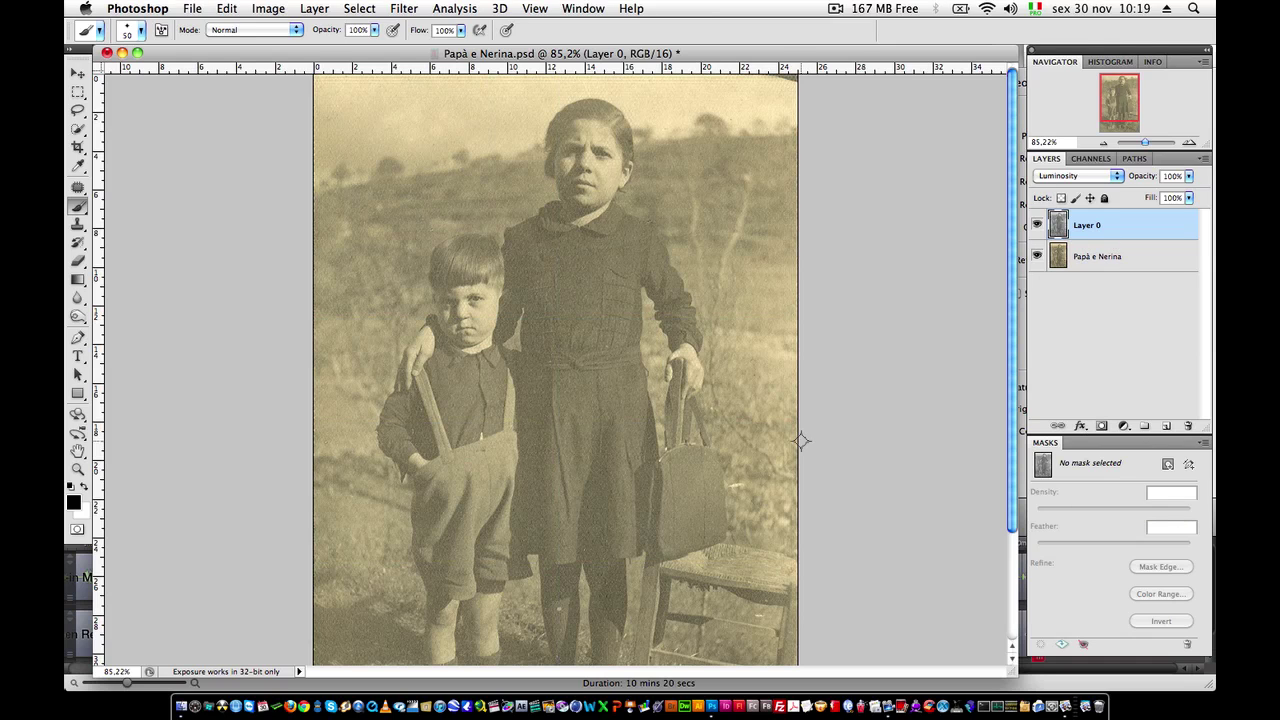
left_click(1041, 230)
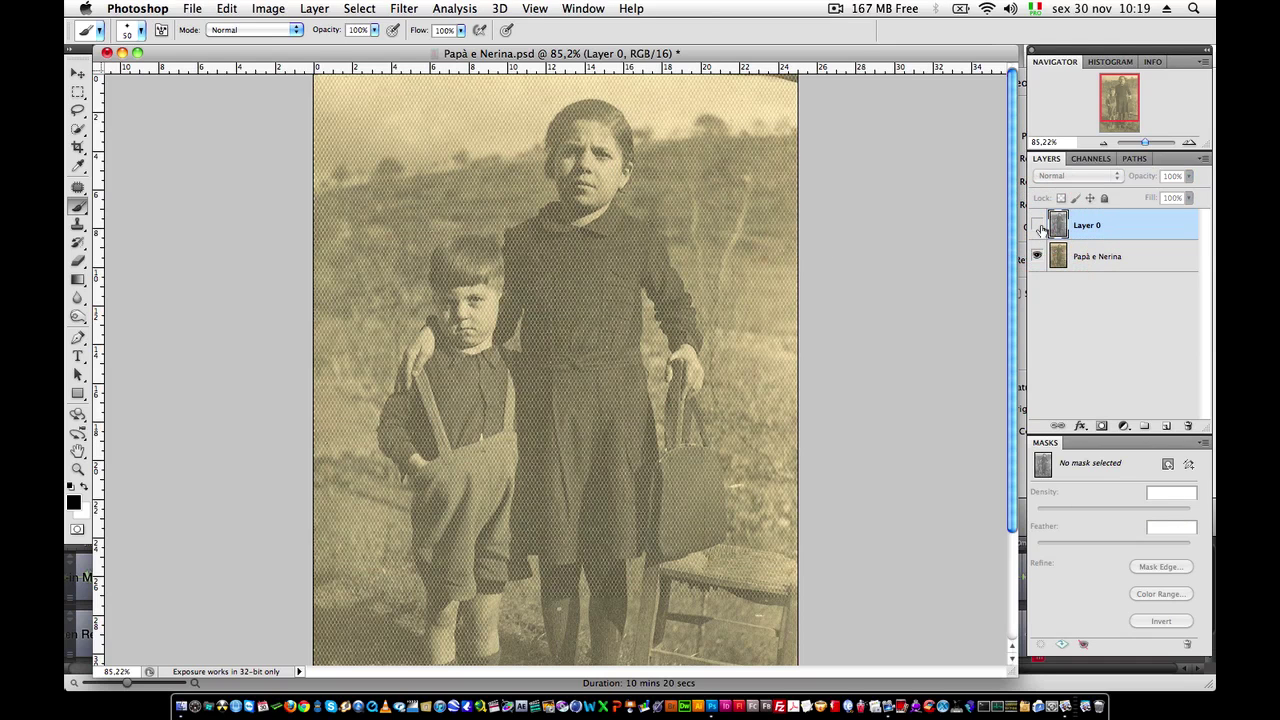
left_click(1041, 230)
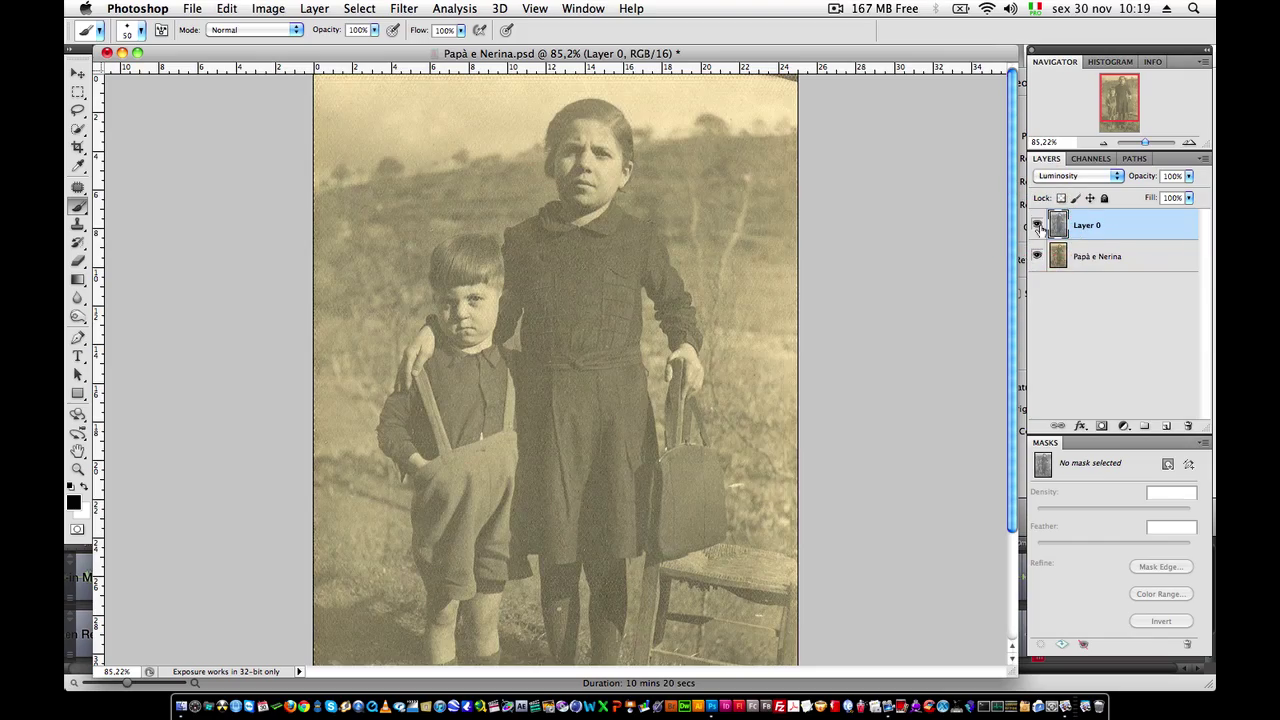